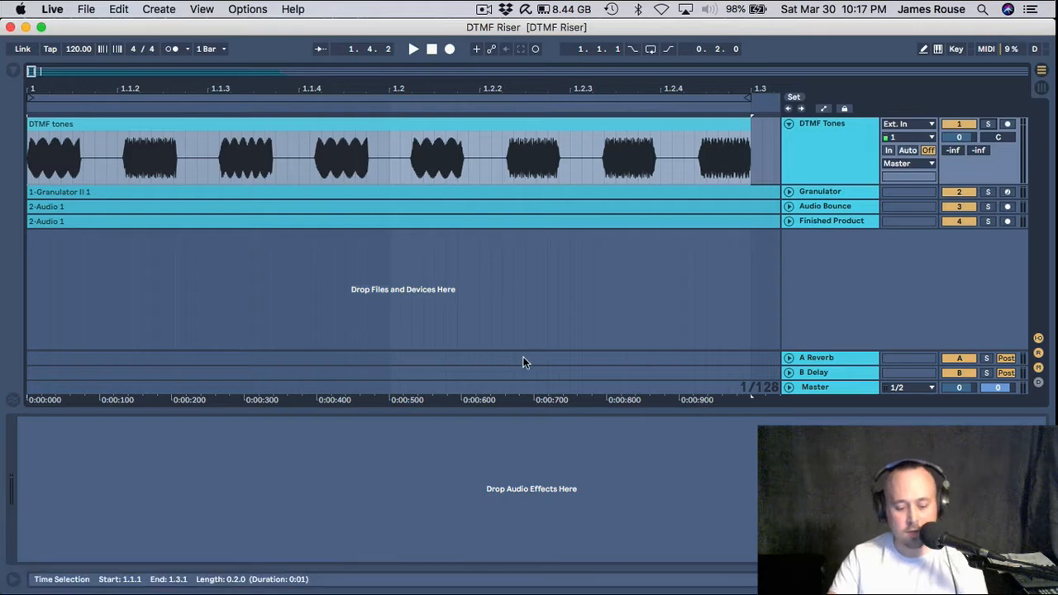
Switch to Chrome and examine the DTMF definition page, including its table of low and high frequencies for each phone digit
key(super+Tab)
key(super+Tab)
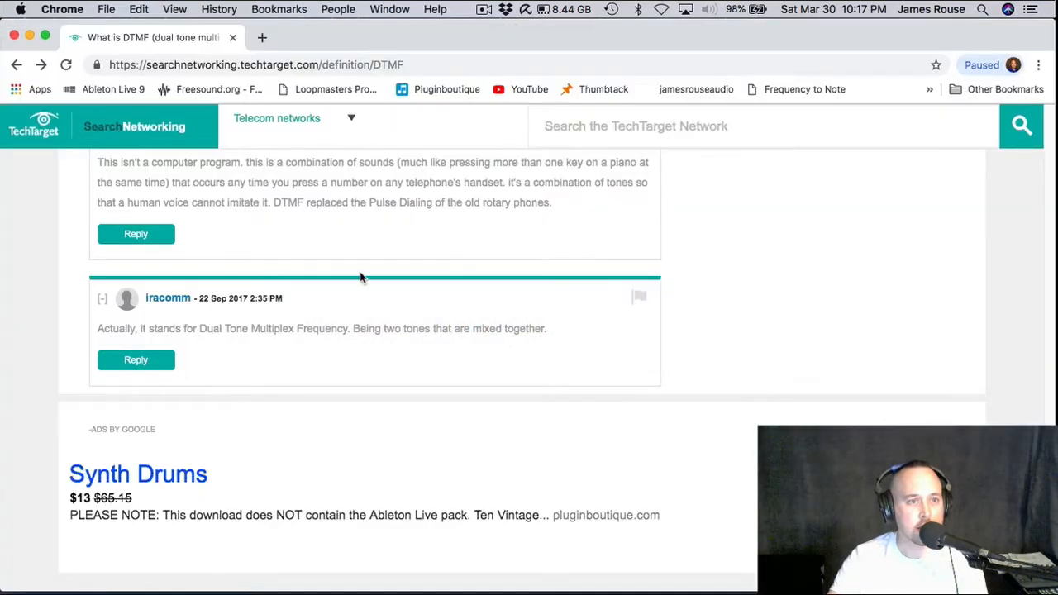
scroll(360, 277, up, 20)
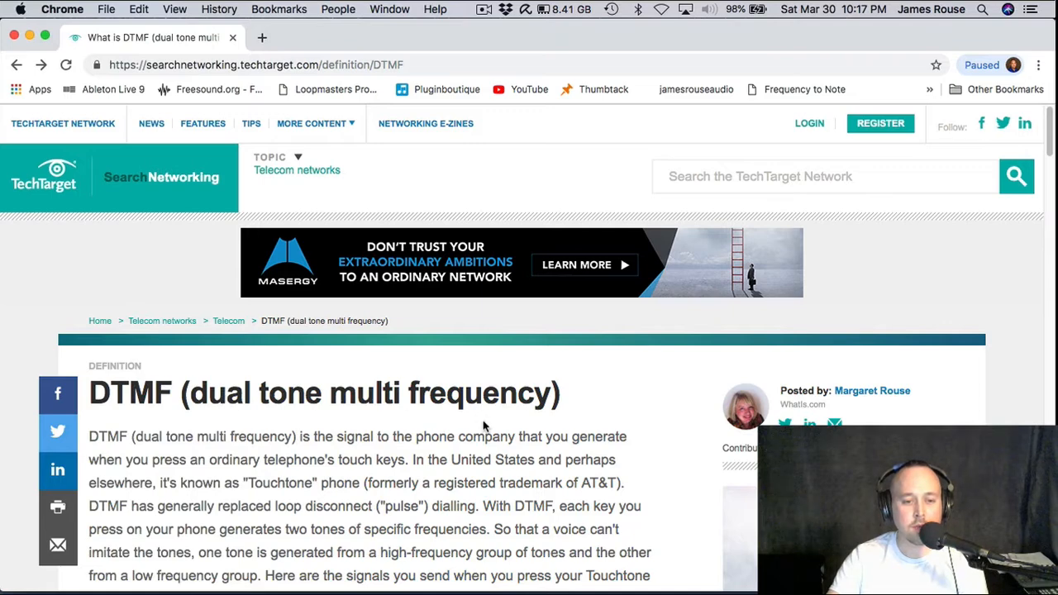
scroll(484, 425, down, 20)
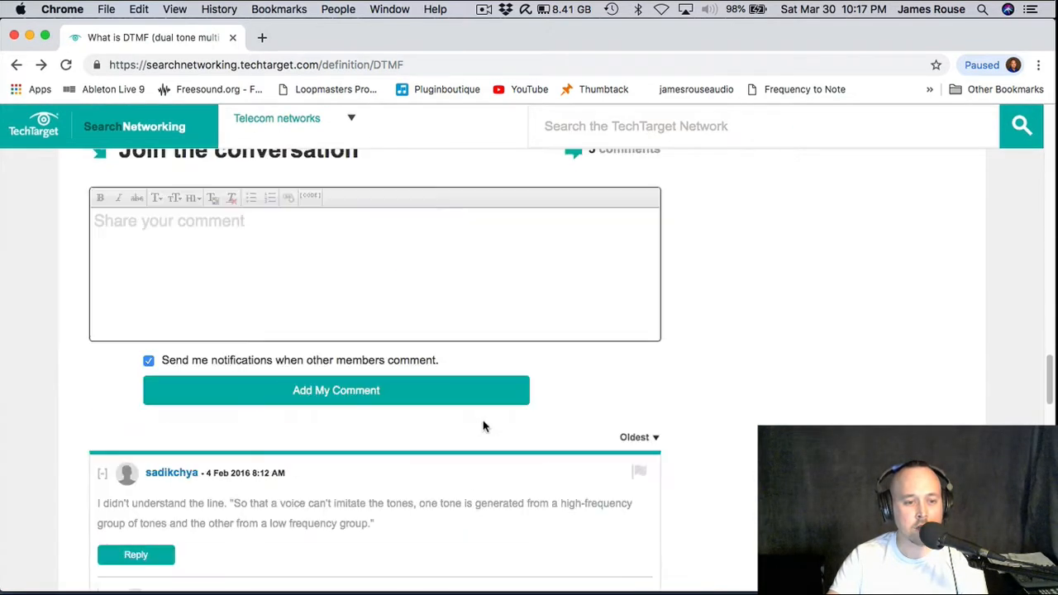
scroll(483, 426, down, 15)
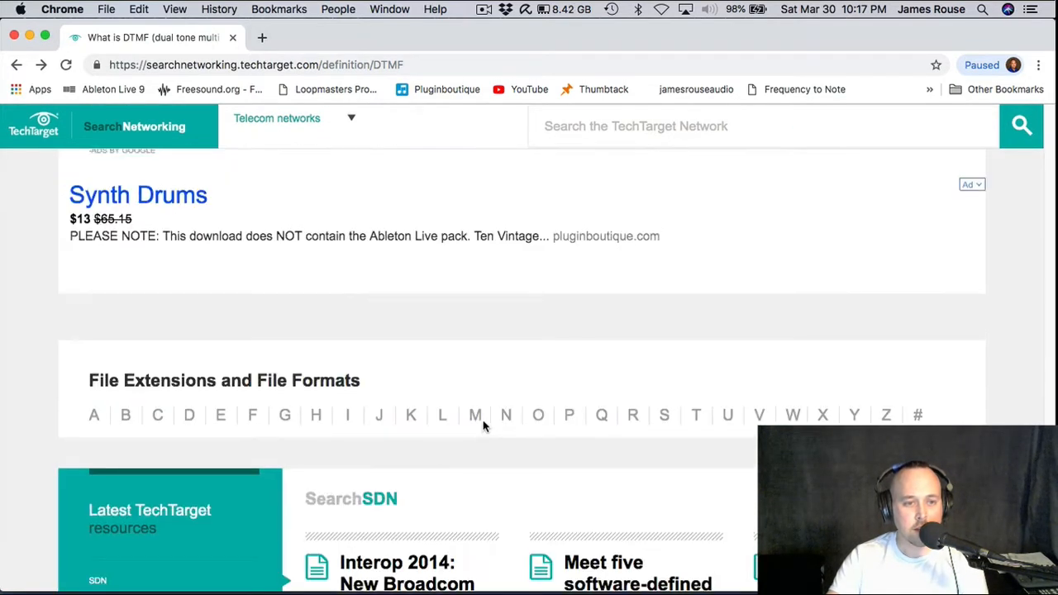
scroll(483, 426, up, 5)
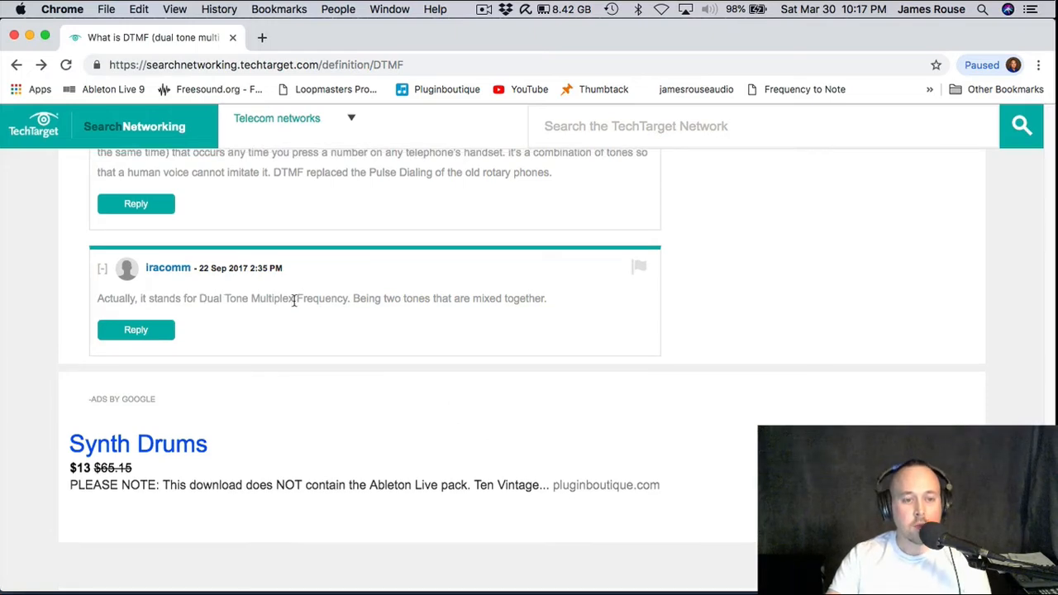
scroll(373, 362, up, 20)
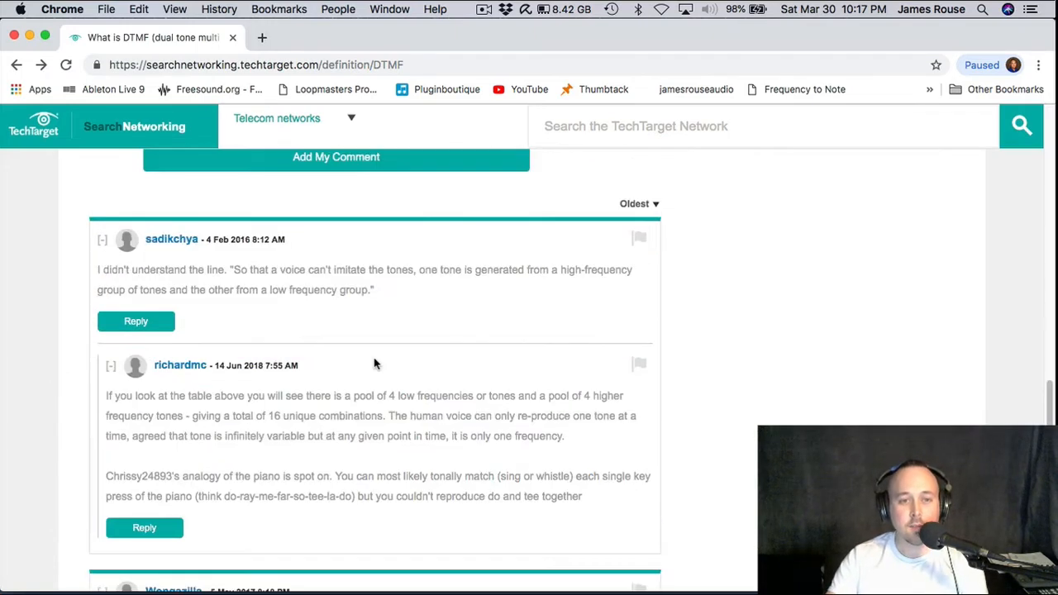
scroll(378, 397, down, 4)
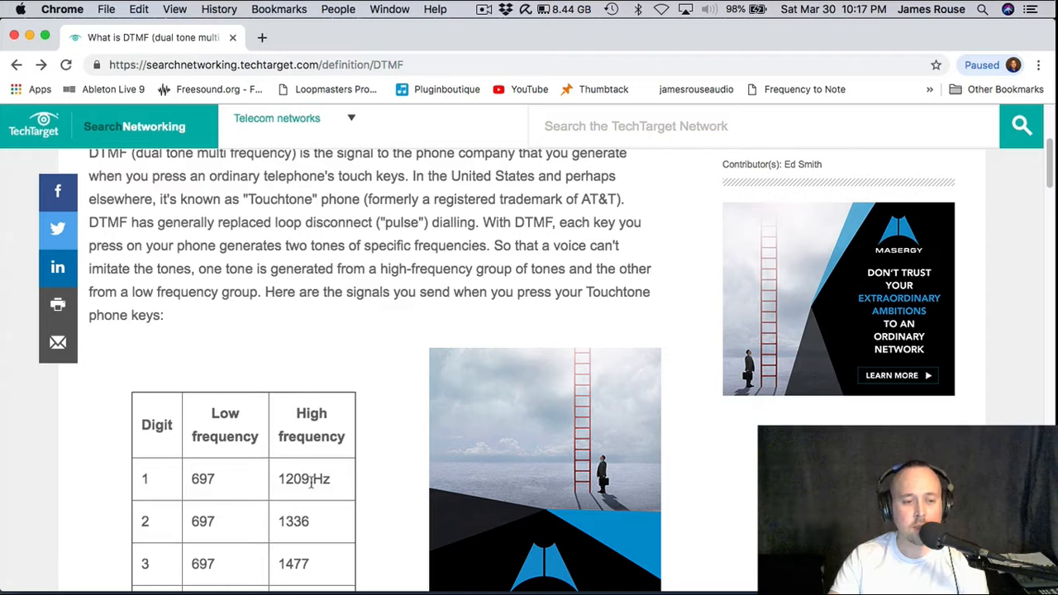
scroll(244, 451, down, 1)
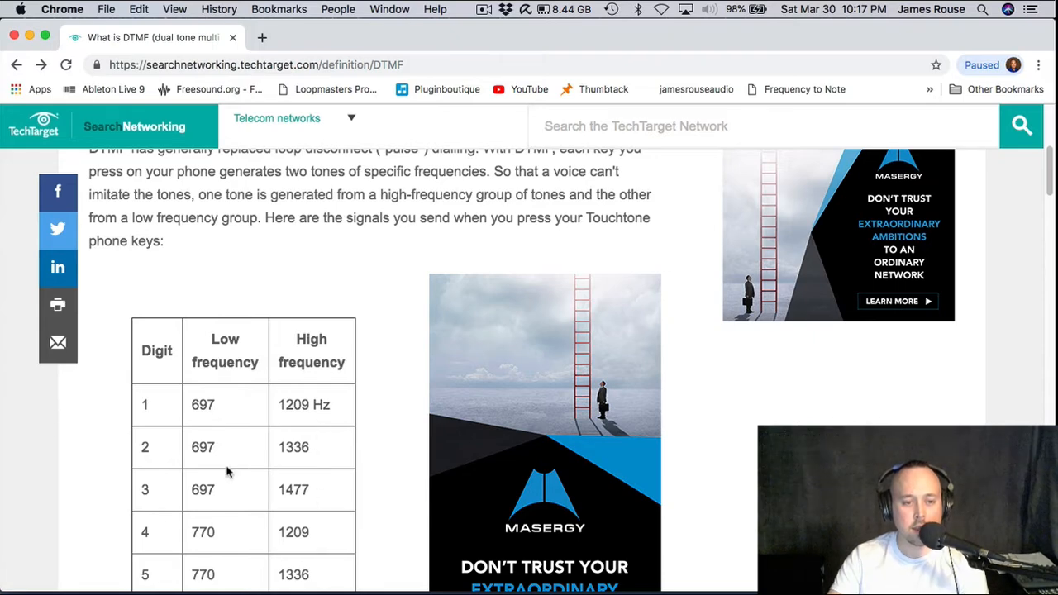
scroll(227, 471, down, 1)
scroll(227, 471, down, 1)
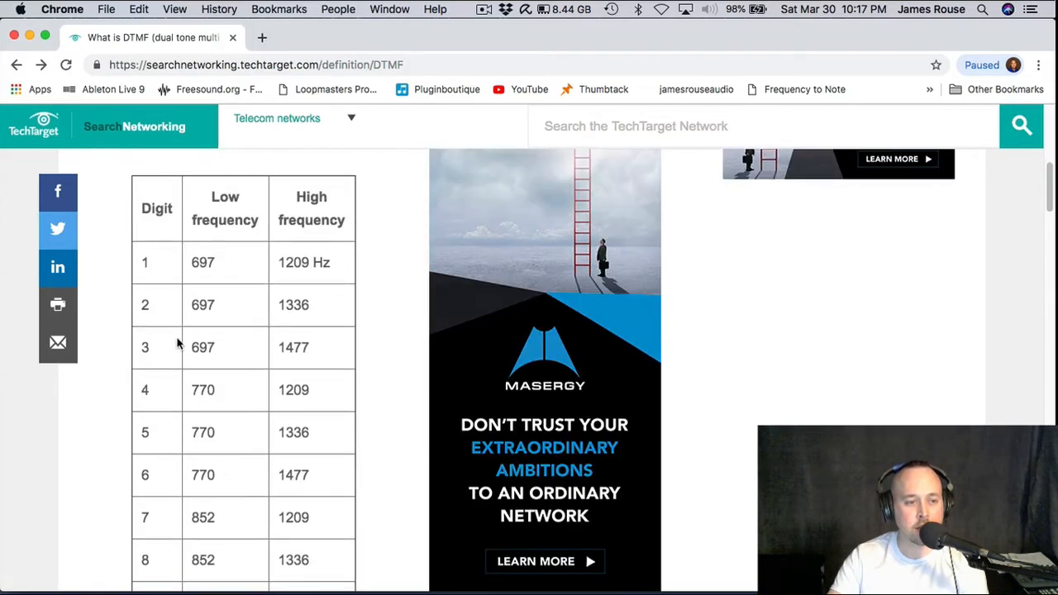
scroll(210, 487, down, 4)
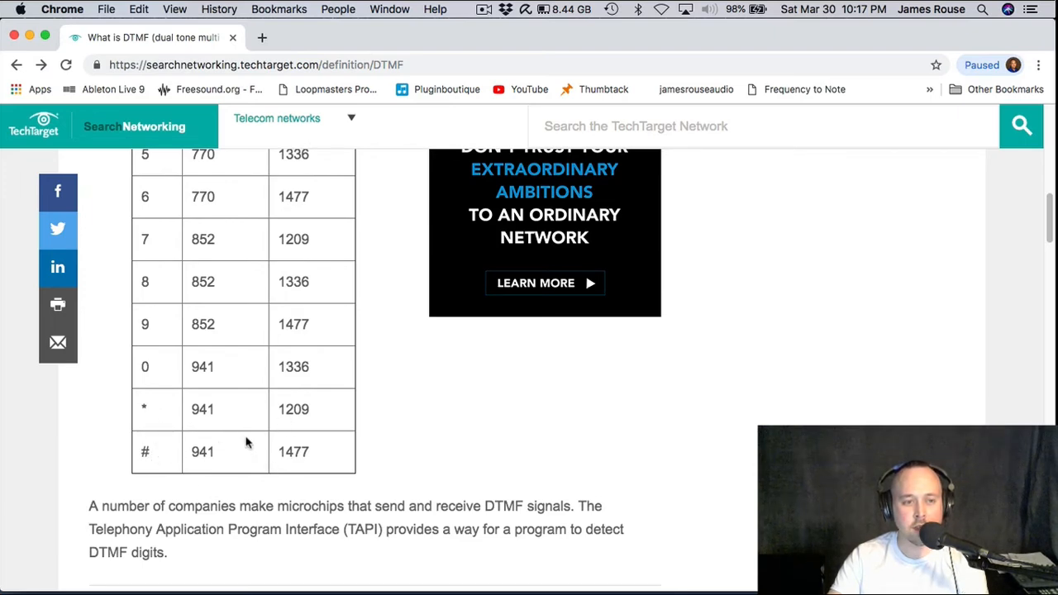
scroll(247, 438, up, 10)
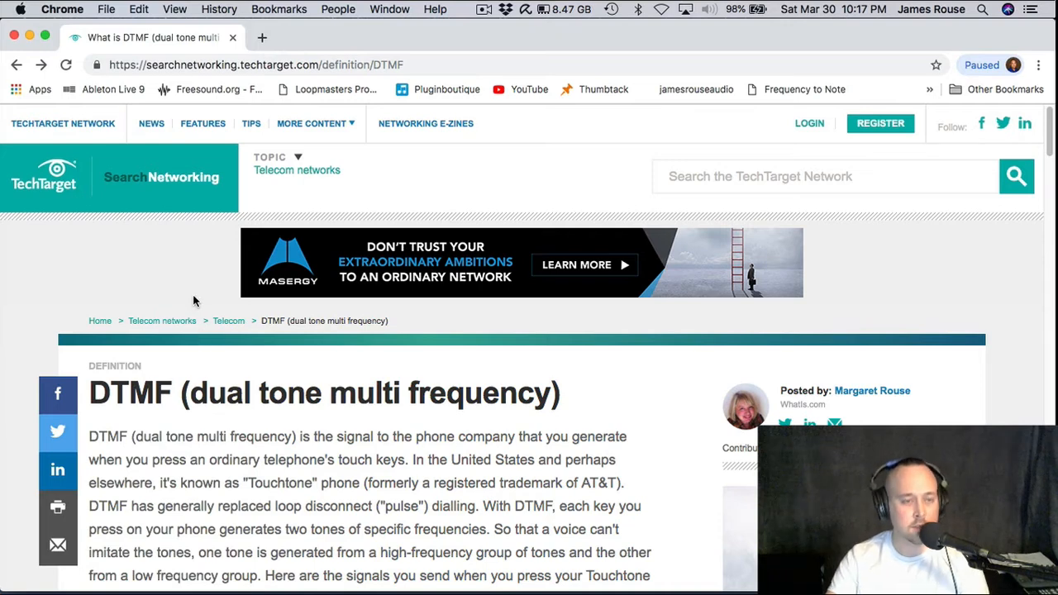
Switch back to Ableton Live, solo the Granulator track with its devices shown, and play it
key(super+Tab)
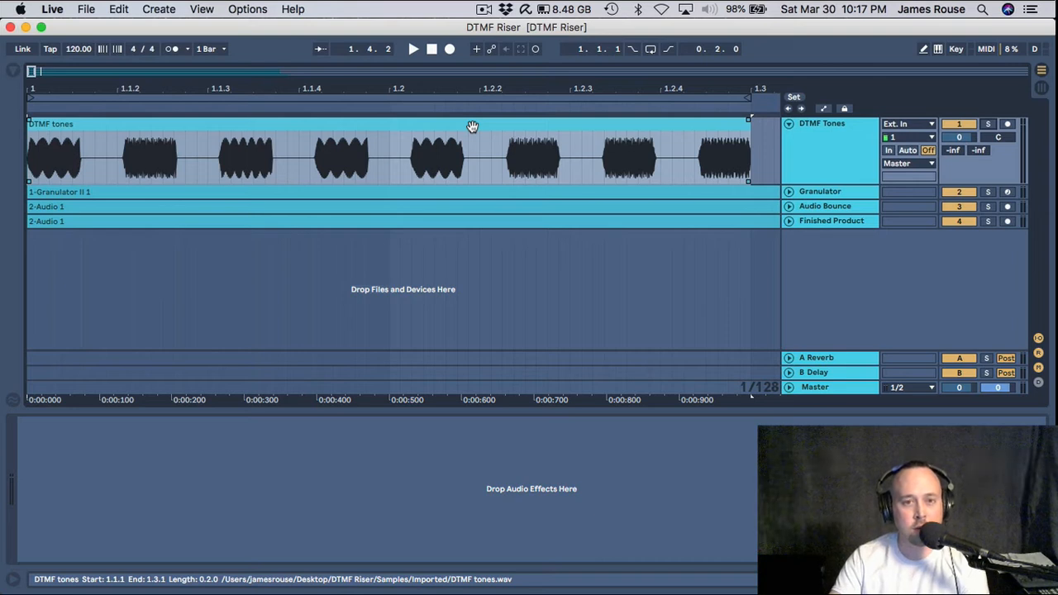
click(823, 194)
click(987, 191)
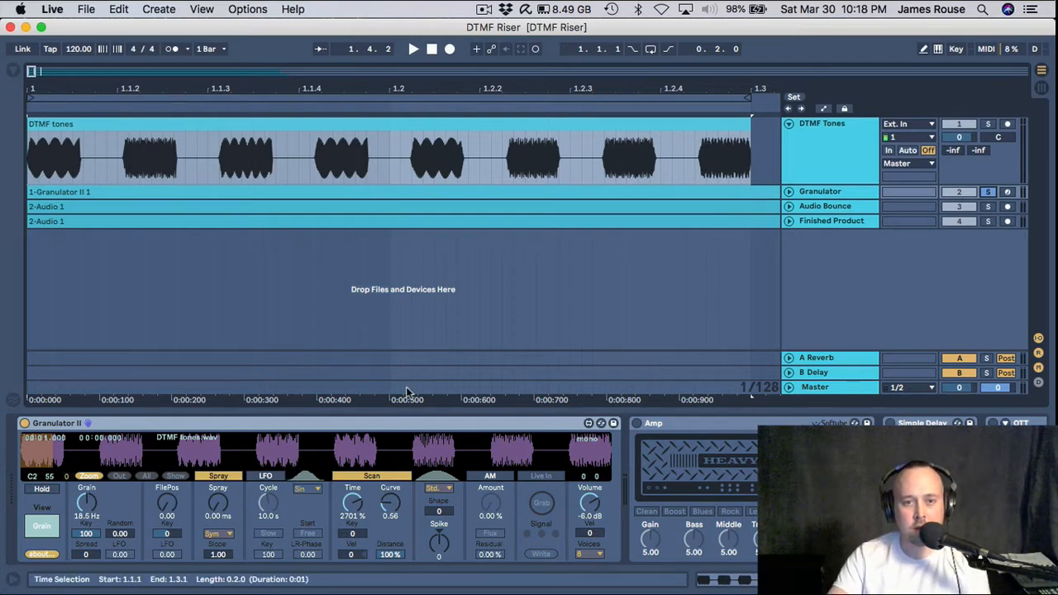
key(space)
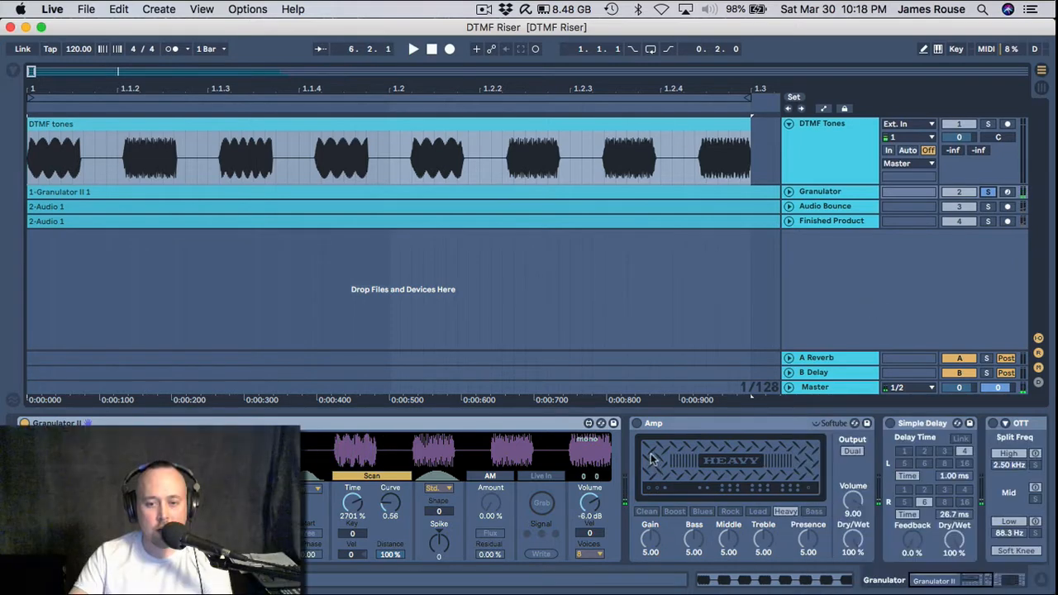
Turn on the Amp and Simple Delay devices on the Granulator track, auditioning the sound after enabling each
click(636, 423)
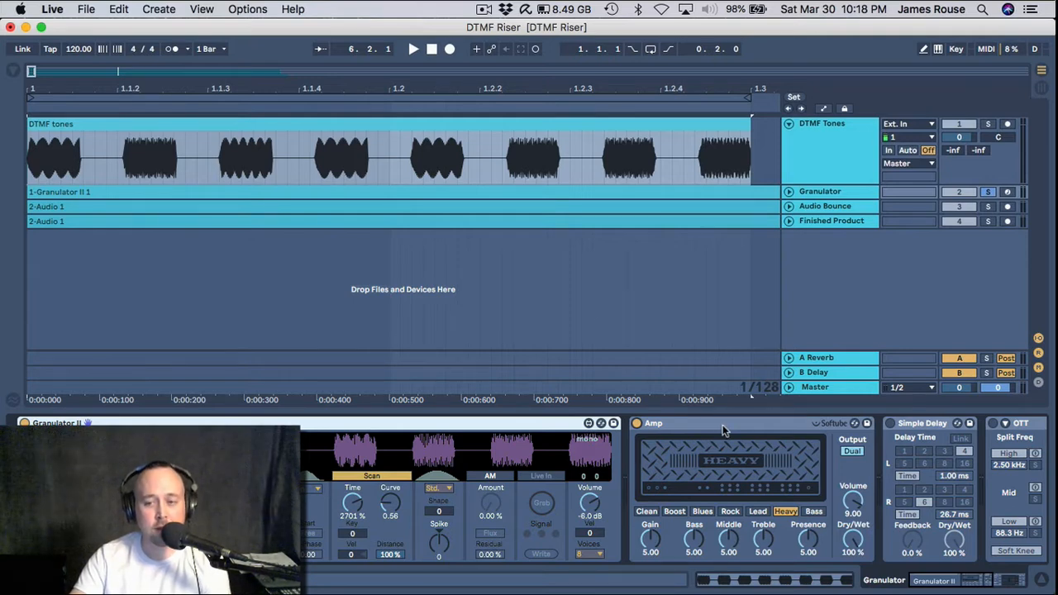
key(space)
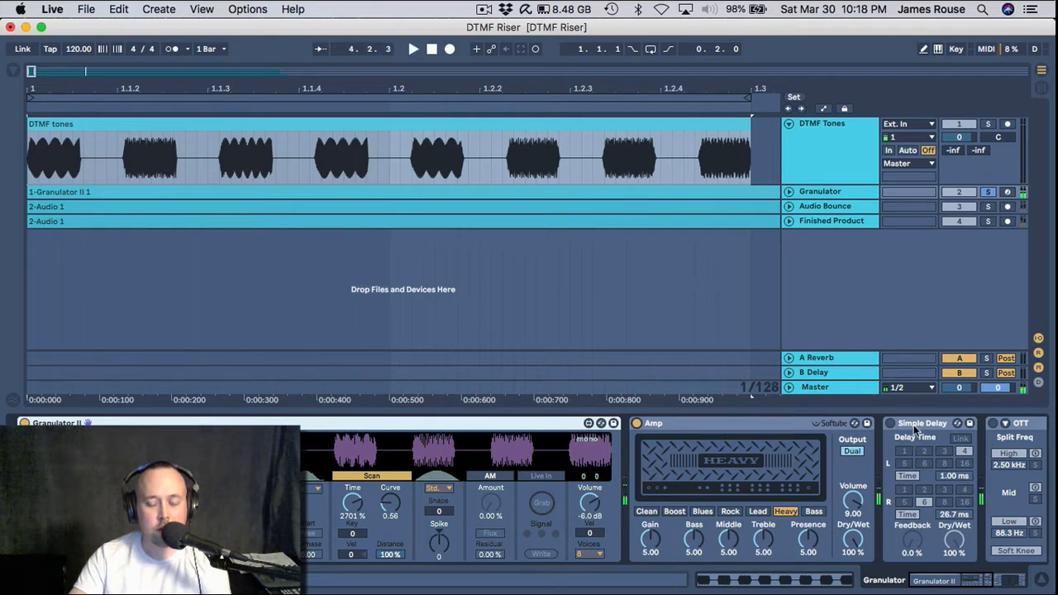
click(890, 424)
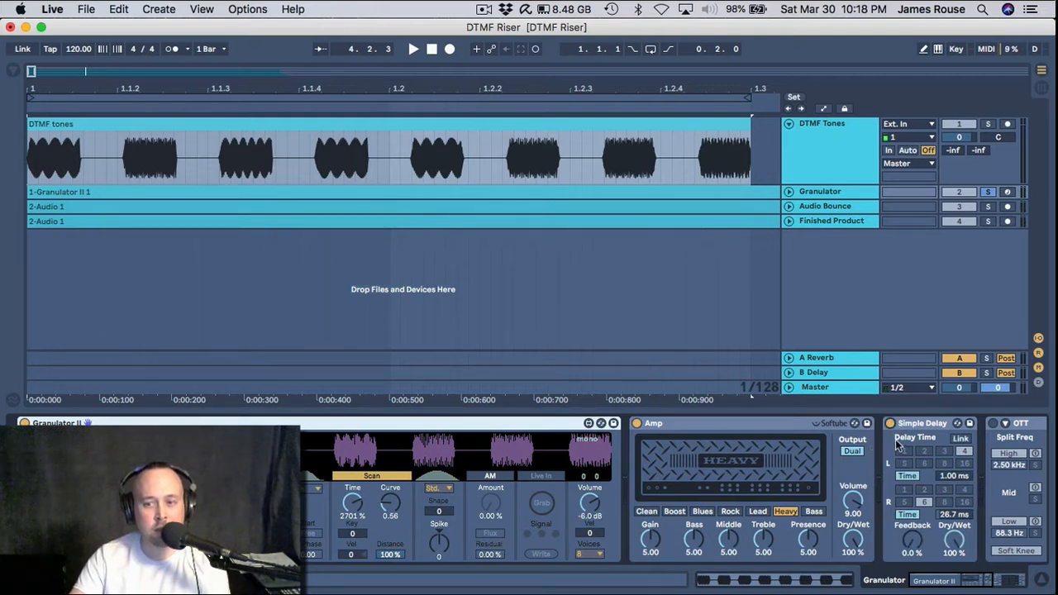
key(space)
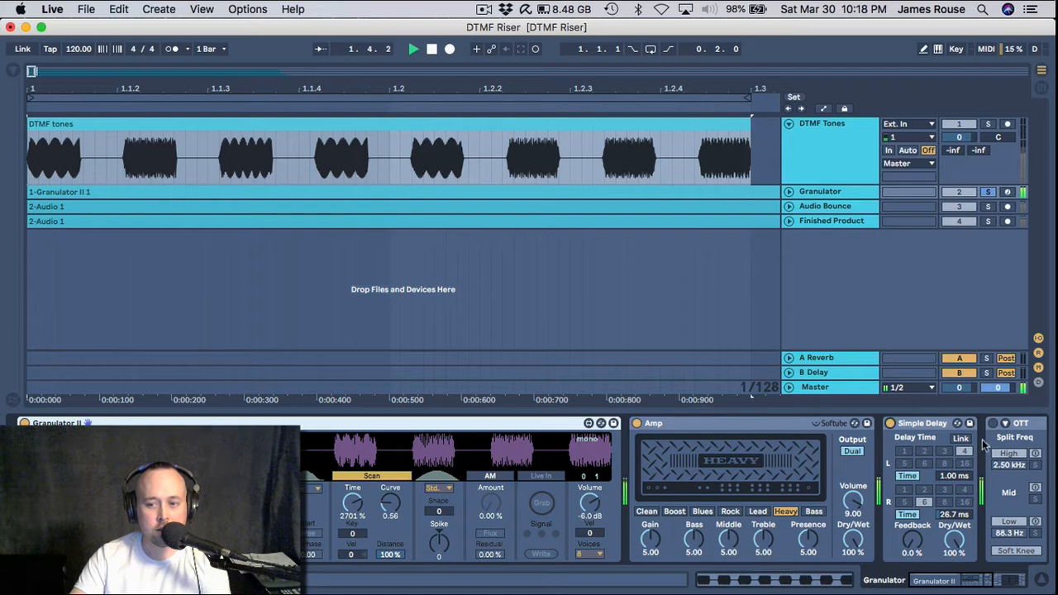
key(space)
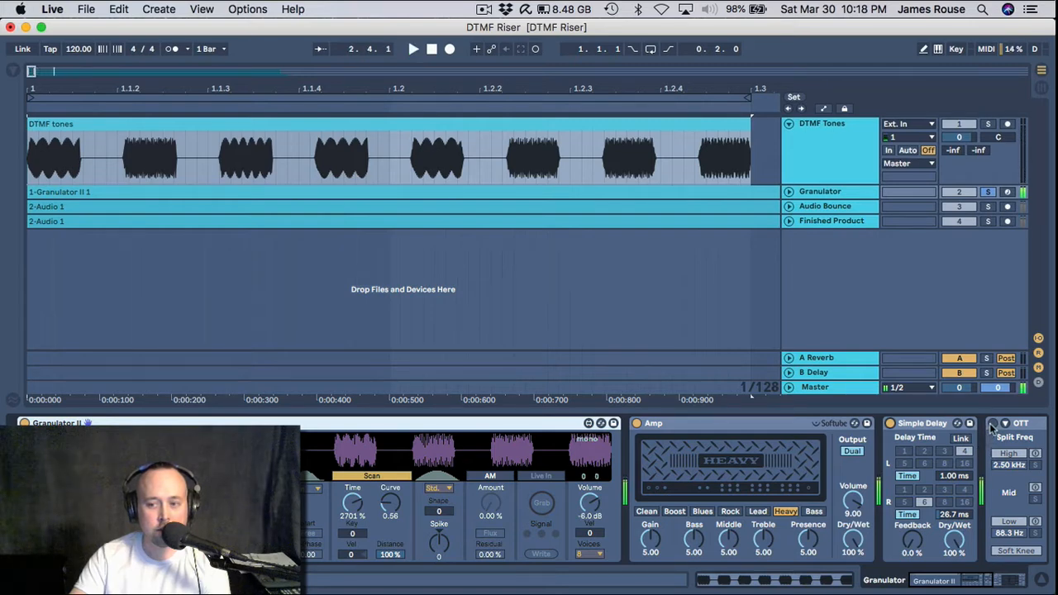
Turn on the OTT device on the Granulator track and audition the complete effects chain
click(992, 424)
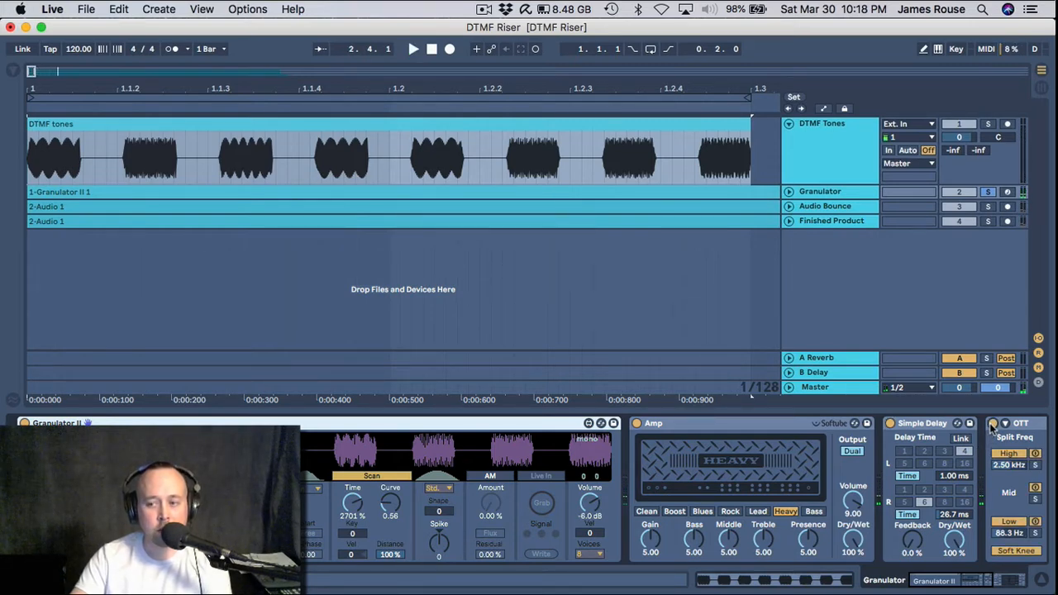
key(space)
click(974, 577)
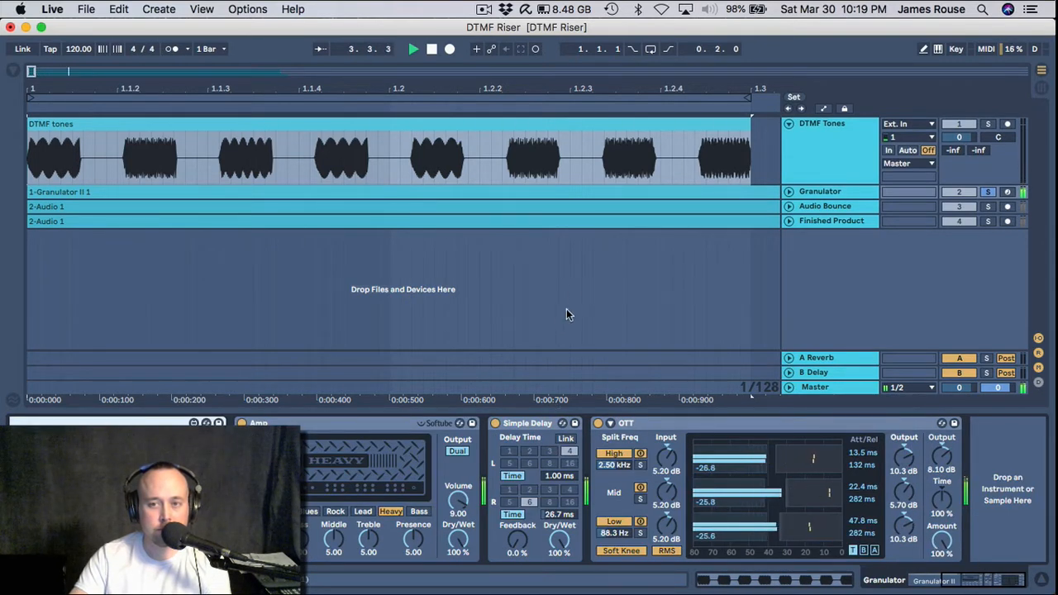
key(space)
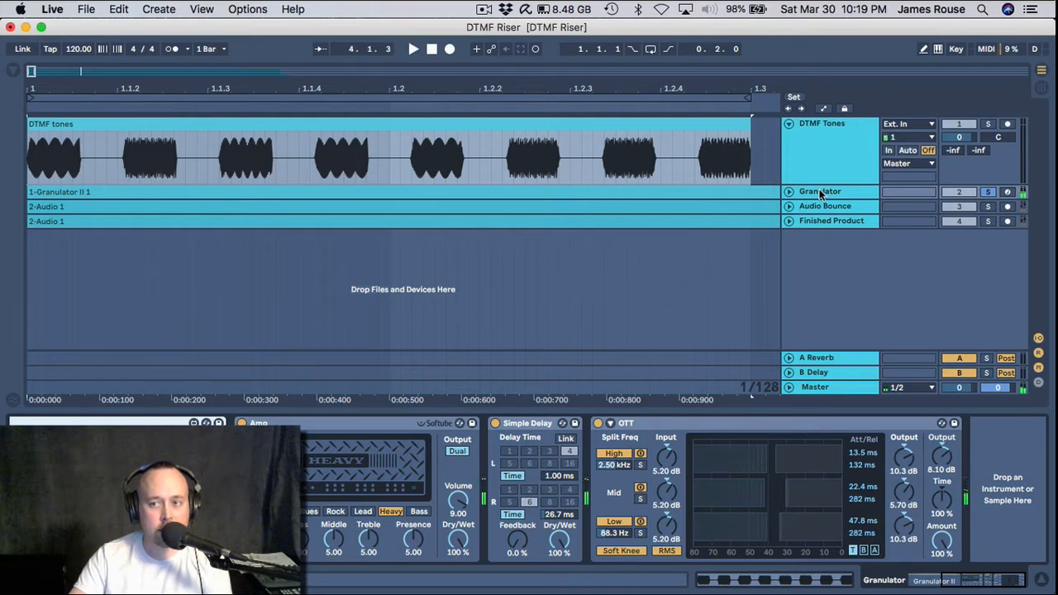
Solo the Audio Bounce track and unfold it to show the full waveform of its bounced clip
click(819, 210)
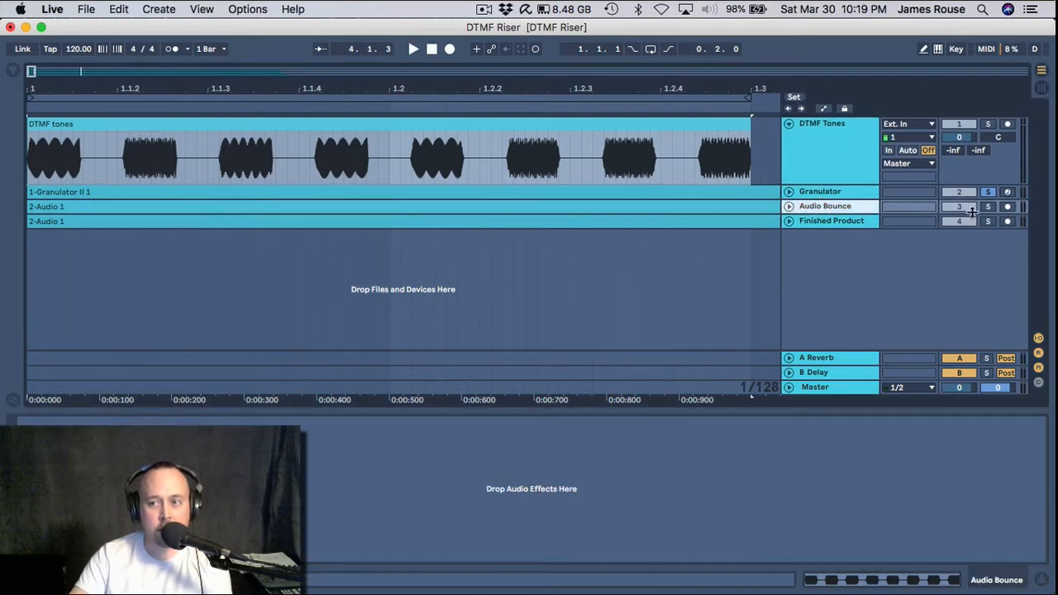
click(988, 207)
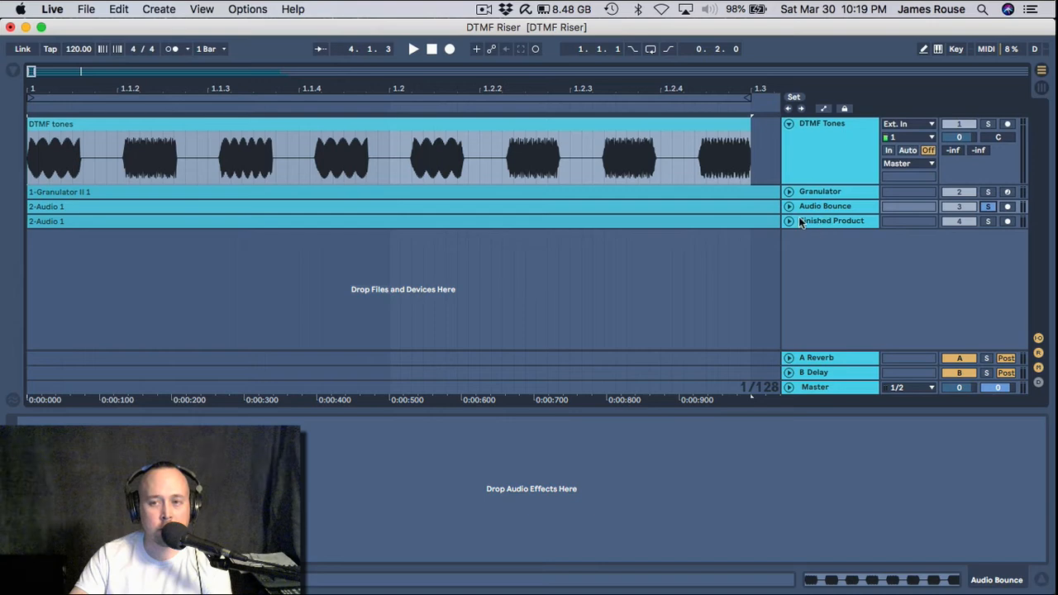
click(789, 207)
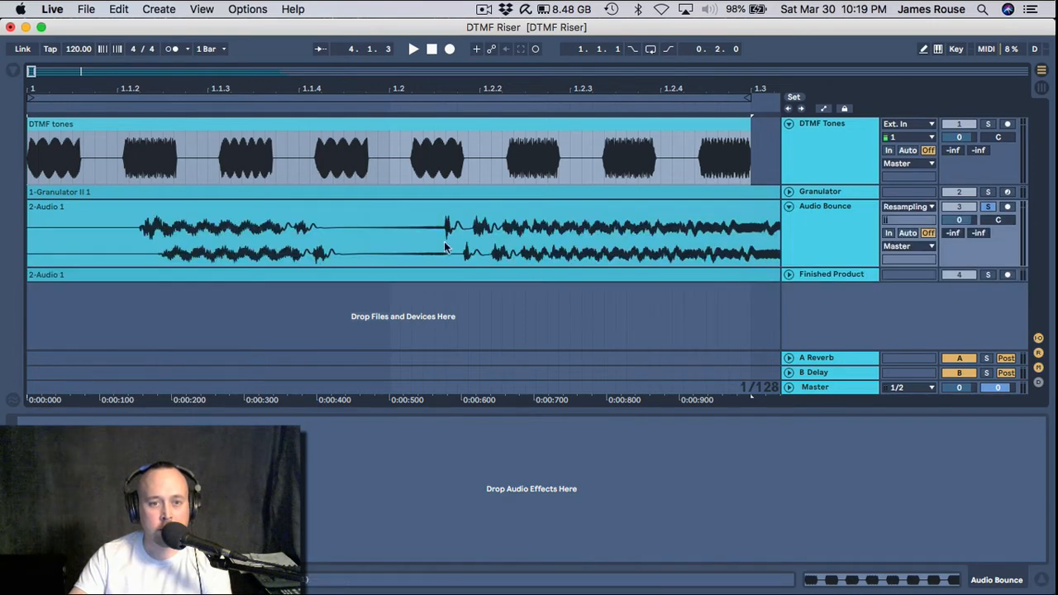
drag(404, 88, 404, 48)
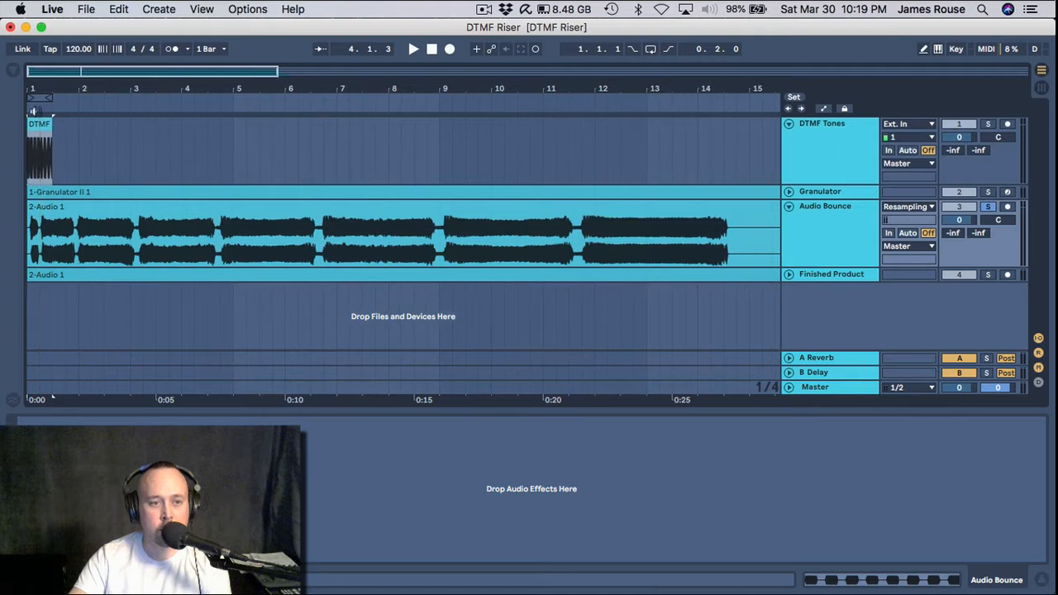
Audition the bounced clip from several points, including around bars 5 and 13
click(252, 259)
key(space)
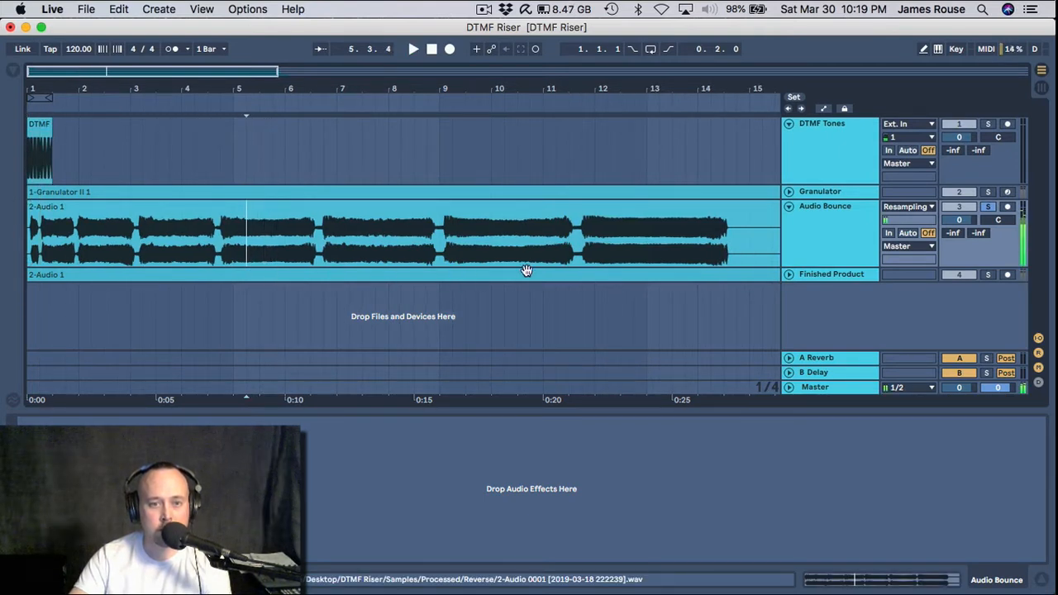
click(526, 265)
click(649, 260)
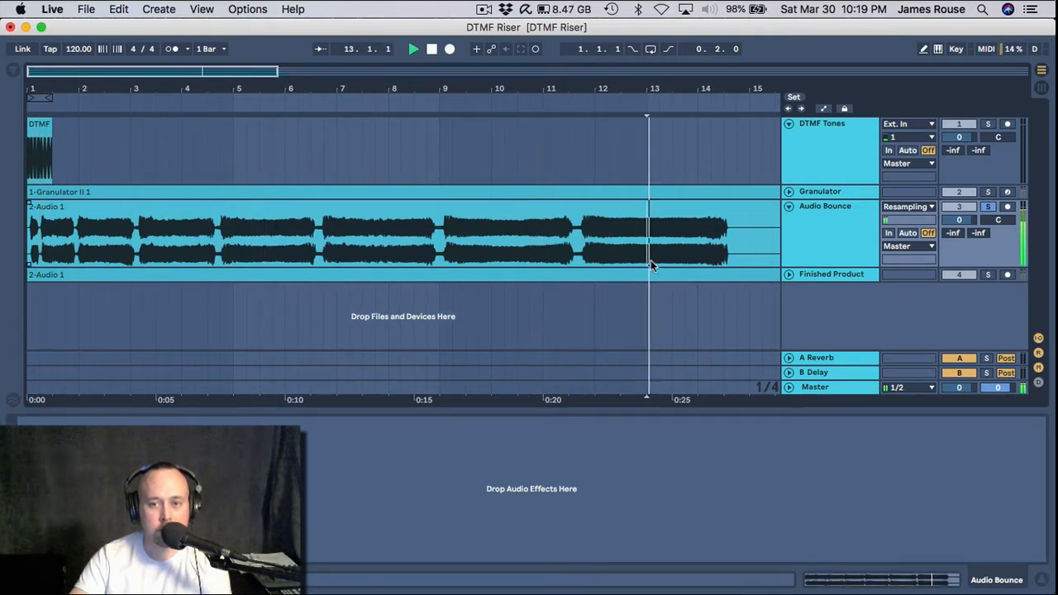
key(space)
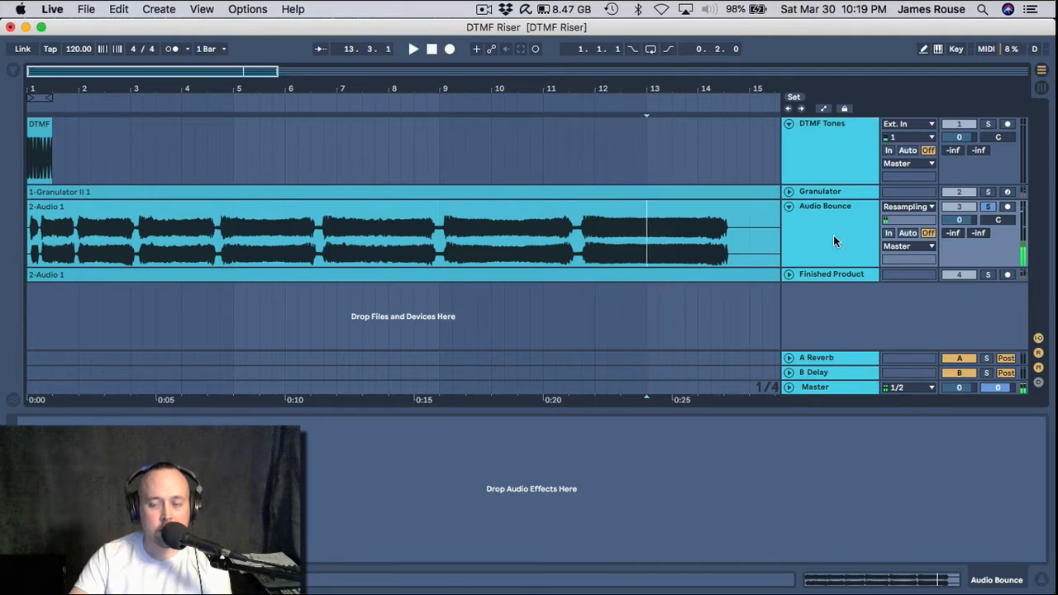
Insert a new audio track below Audio Bounce and copy the bounced clip onto it
click(832, 275)
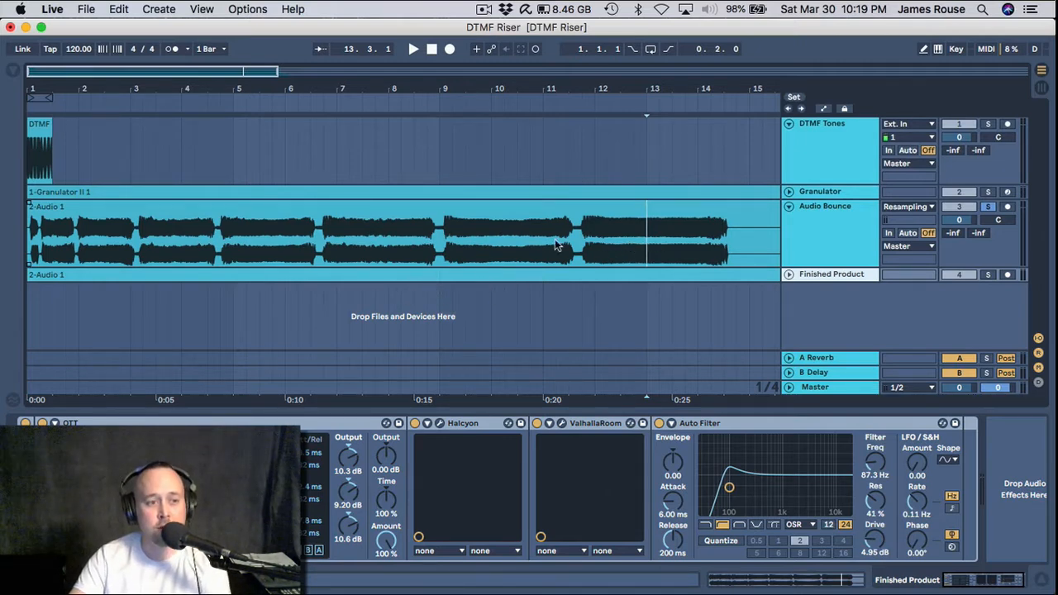
click(826, 236)
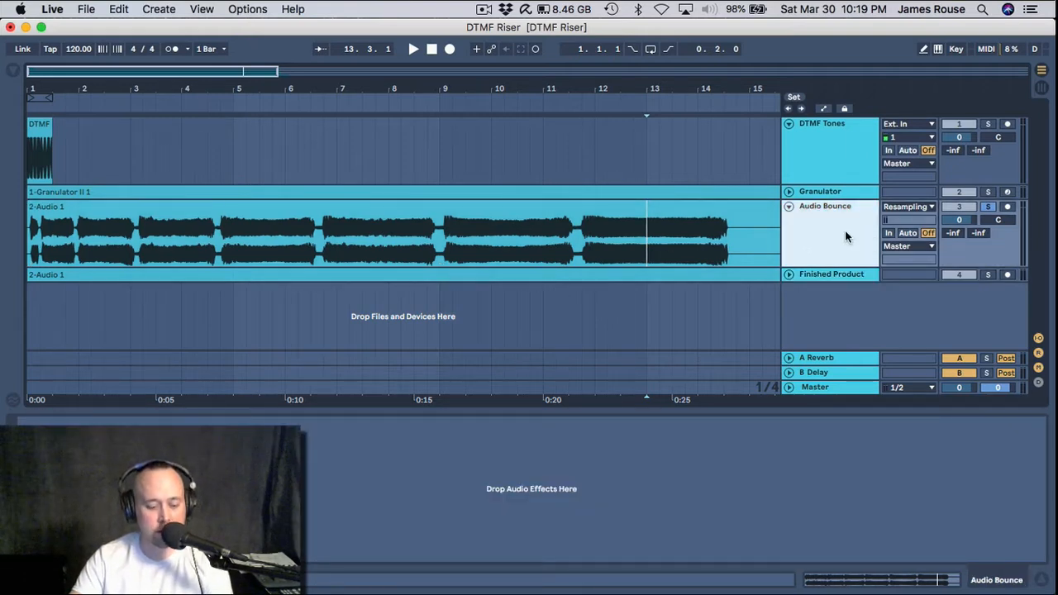
key(super+t)
drag(363, 215, 346, 276)
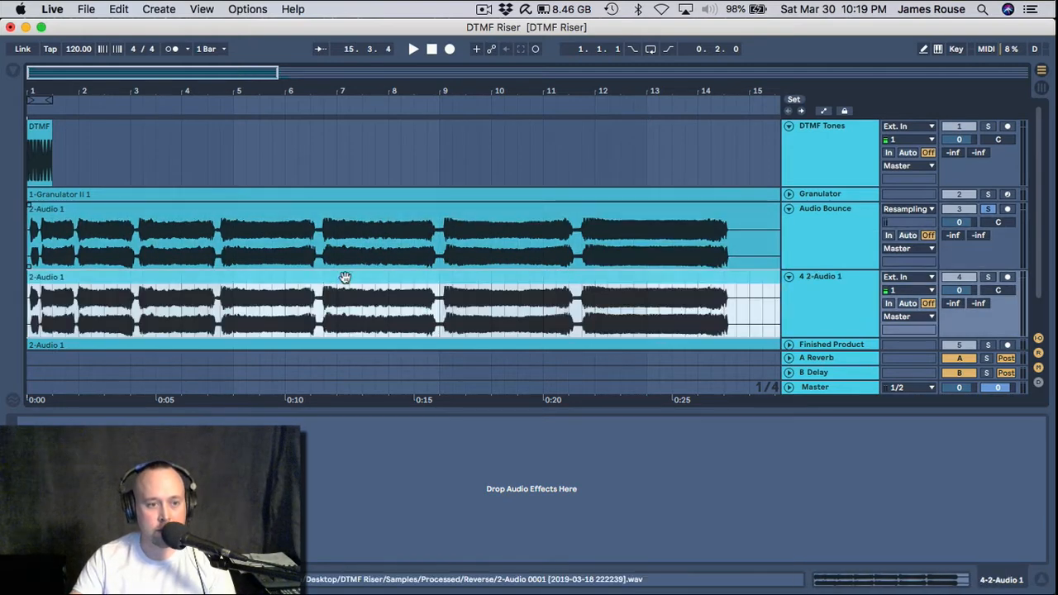
Split the copied clip from 5.1.1 to 6.2.1 and delete the parts before and after that section
drag(237, 320, 299, 327)
key(super+e)
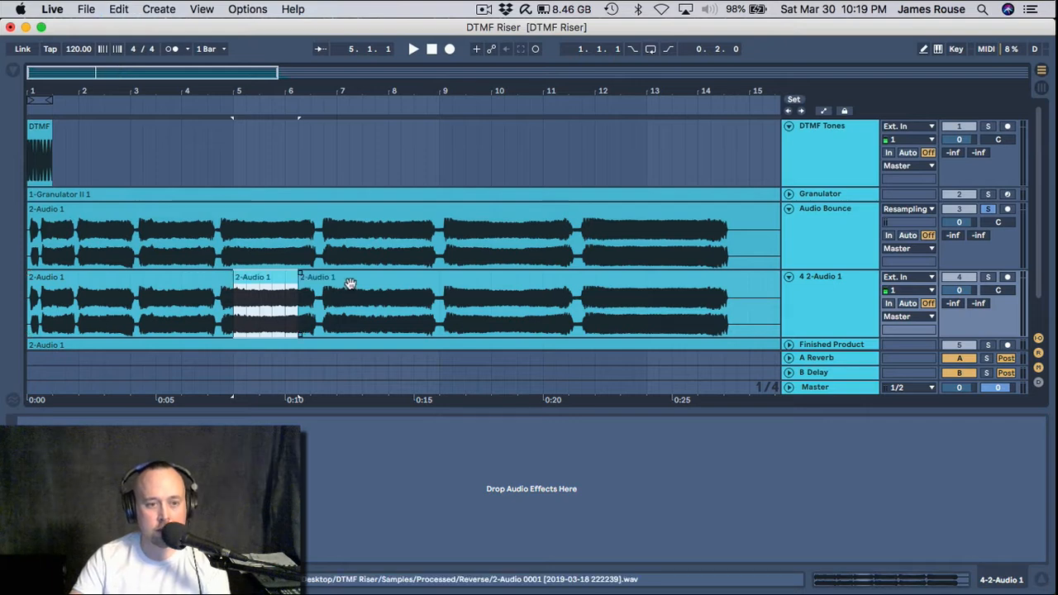
click(352, 283)
key(Delete)
click(195, 282)
key(Delete)
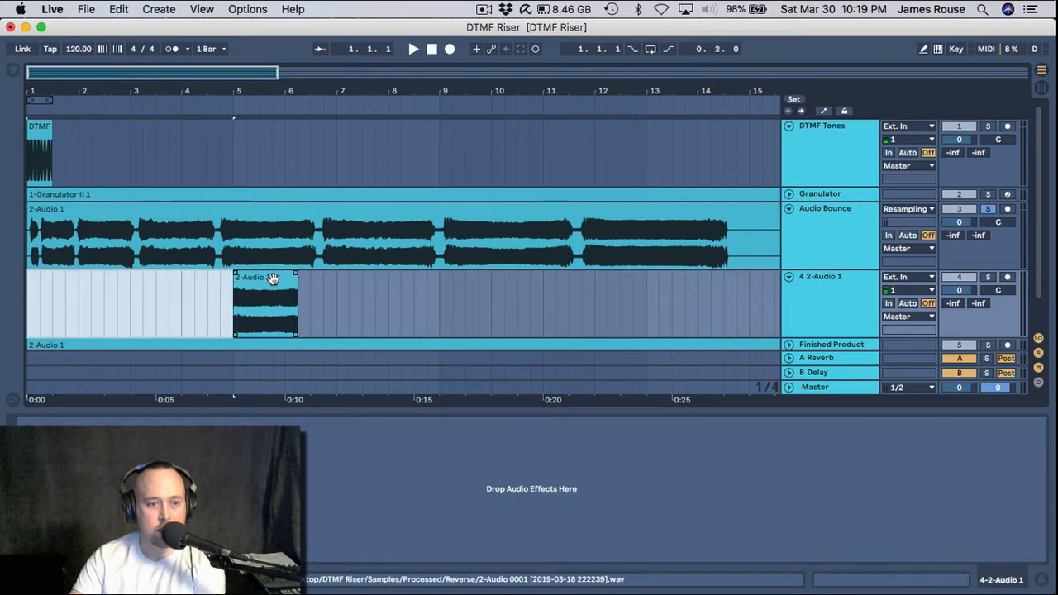
Open the split clip section at bar 5 and set its warp mode to Complex Pro
click(272, 279)
double_click(275, 306)
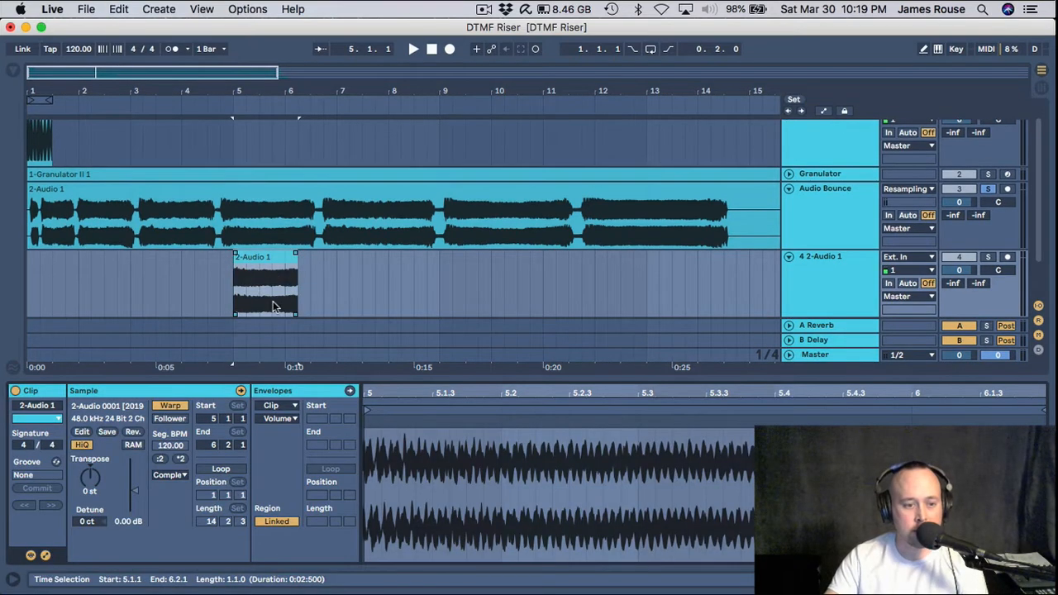
click(169, 475)
click(177, 545)
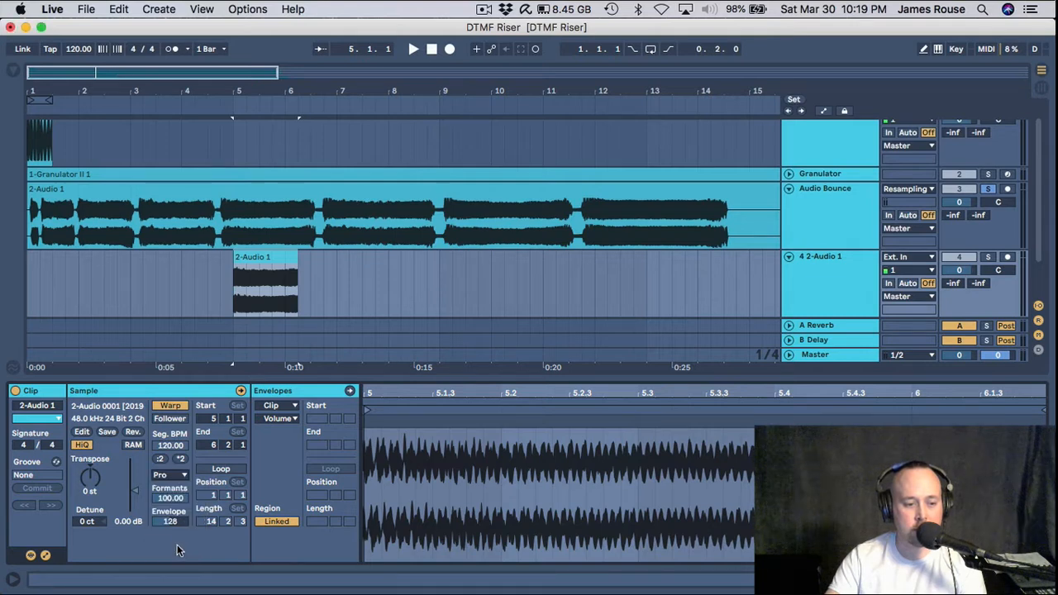
Turn the clip's warping off and on again, inserting warp markers that keep its current timing
click(170, 406)
click(169, 406)
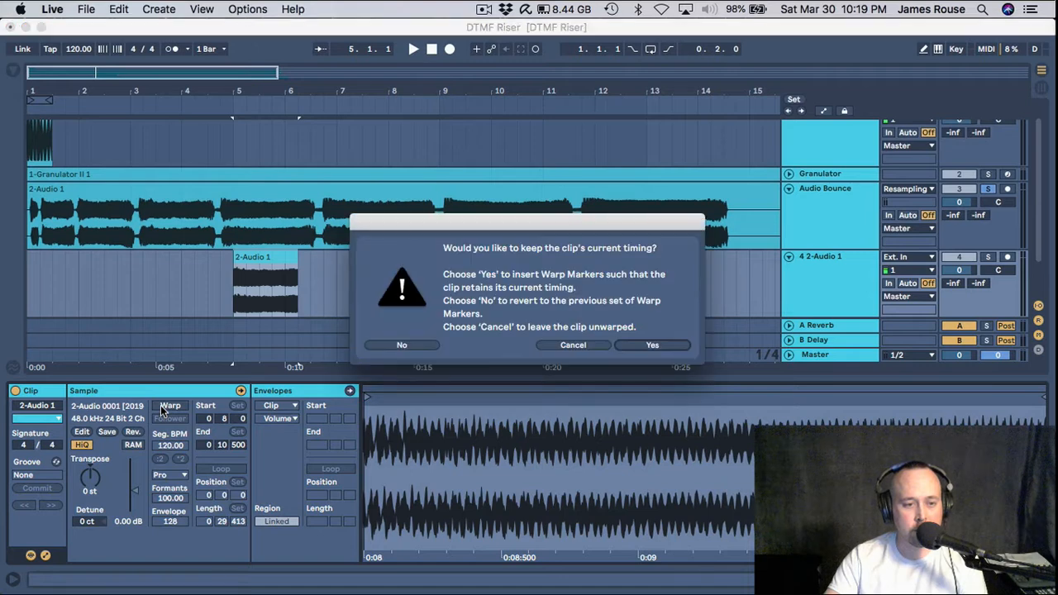
click(631, 351)
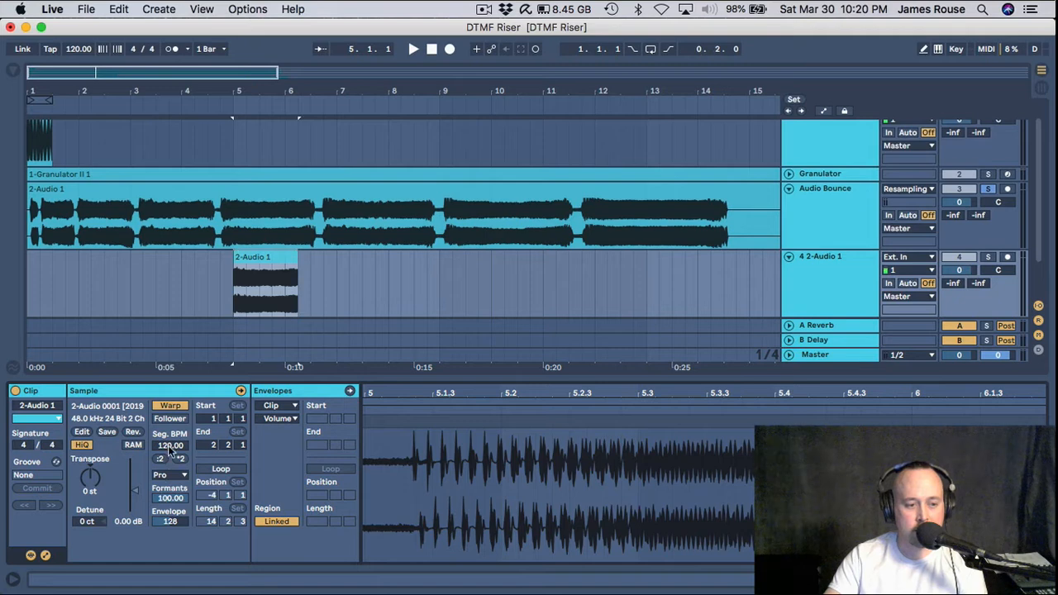
Set the clip's segment BPM to 360 and extend its end to 9.3.1
drag(170, 447, 170, 249)
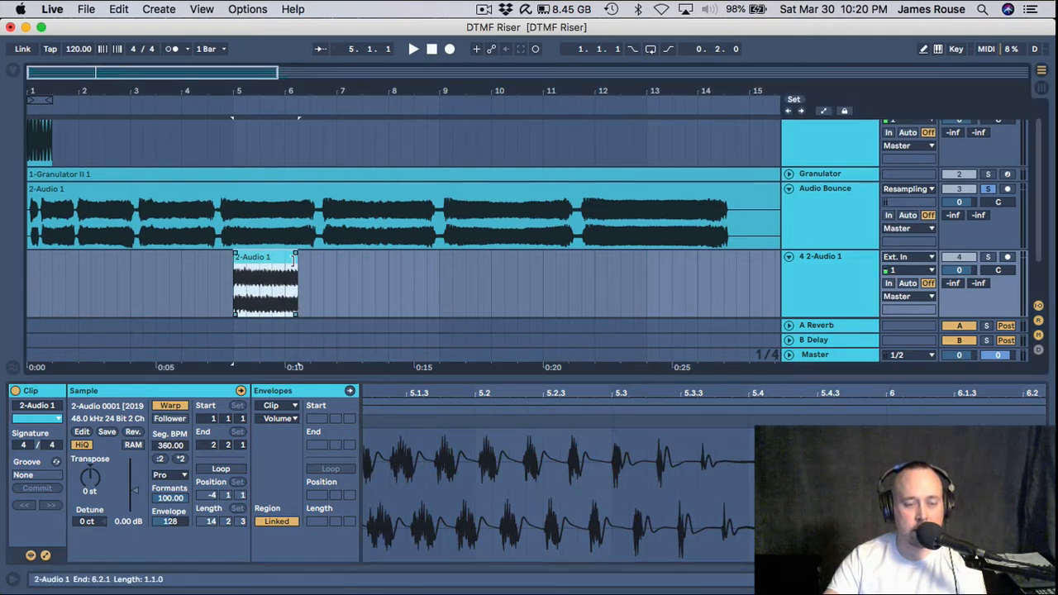
drag(294, 259, 467, 271)
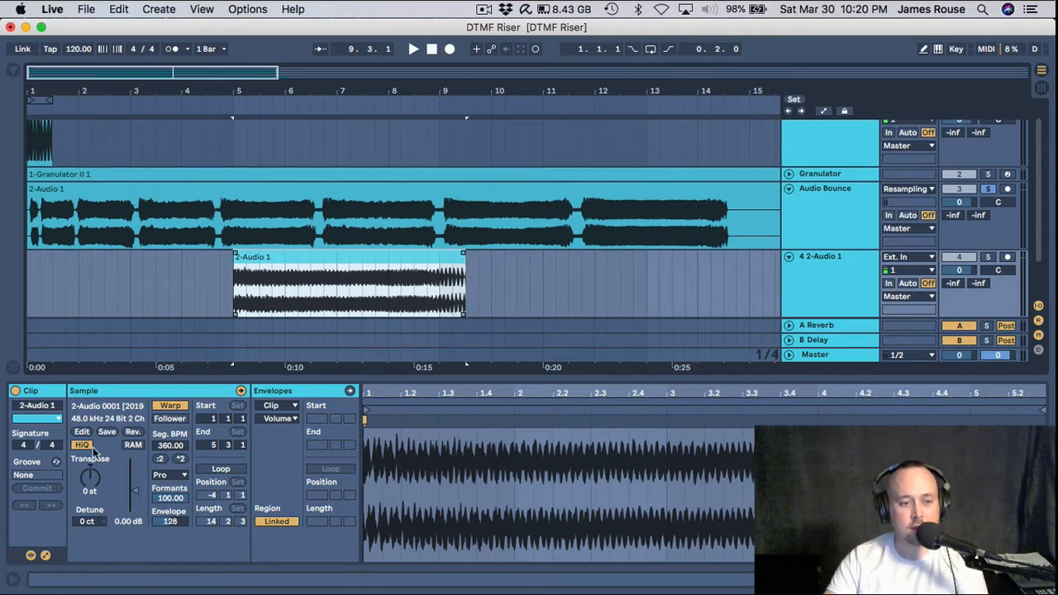
Delete the track holding the copied clip and unfold the Finished Product track
click(831, 262)
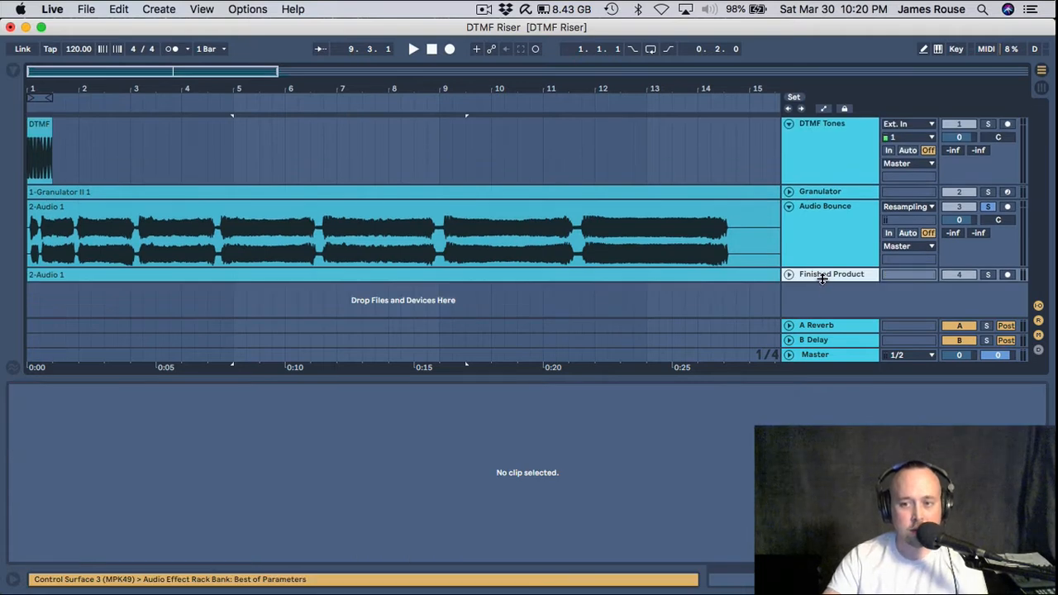
click(810, 278)
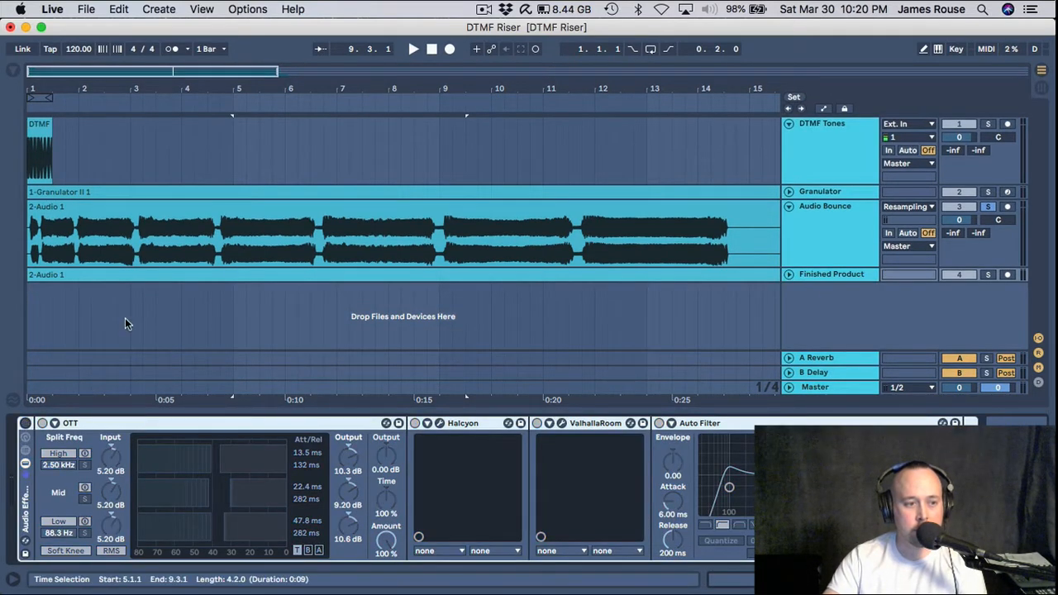
click(788, 276)
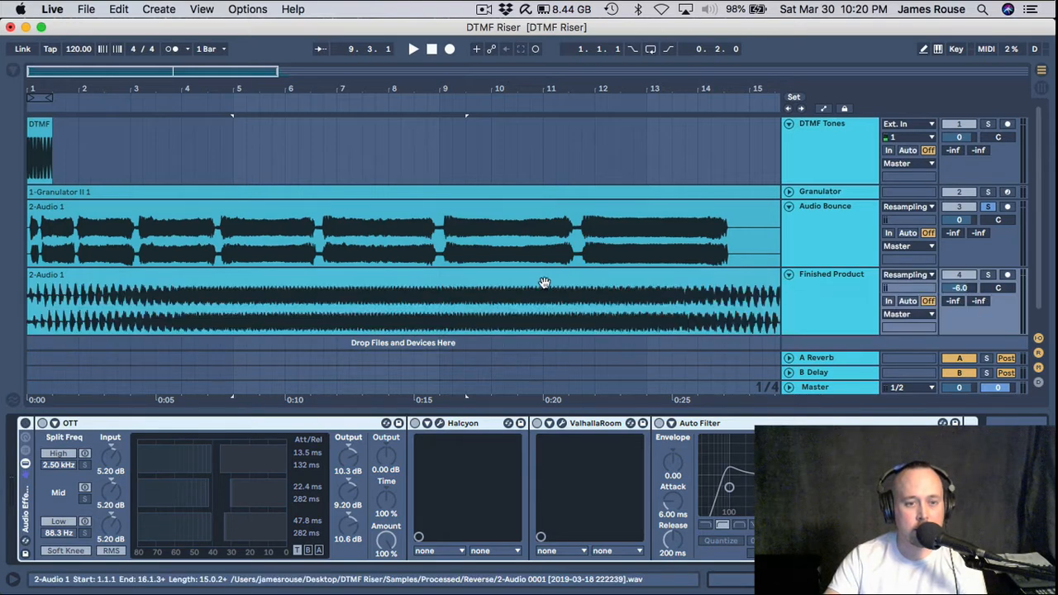
Open the Finished Product clip and display its Transposition Modulation envelope
click(490, 283)
double_click(491, 279)
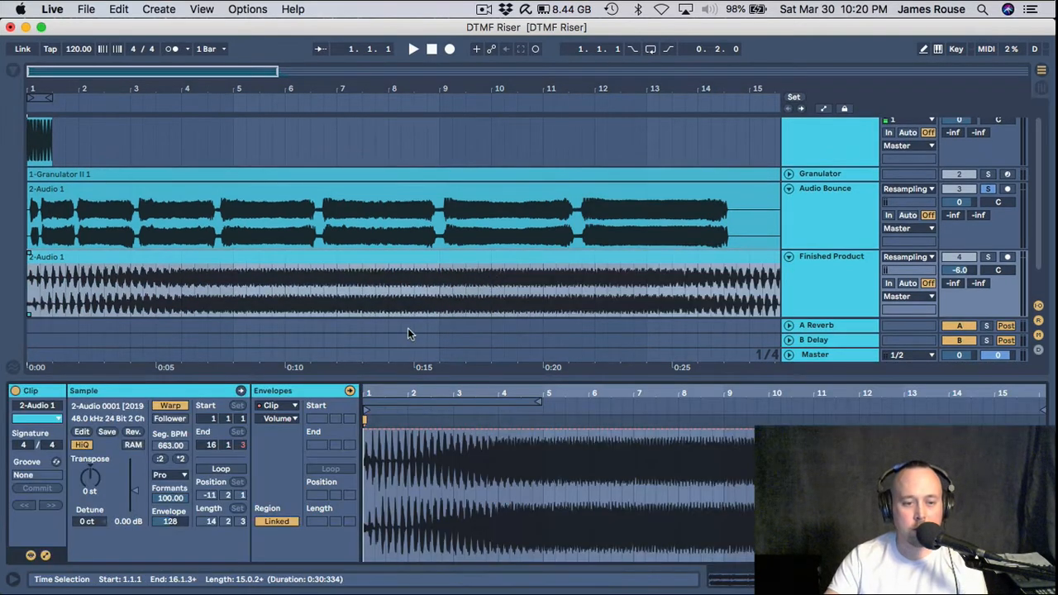
click(290, 419)
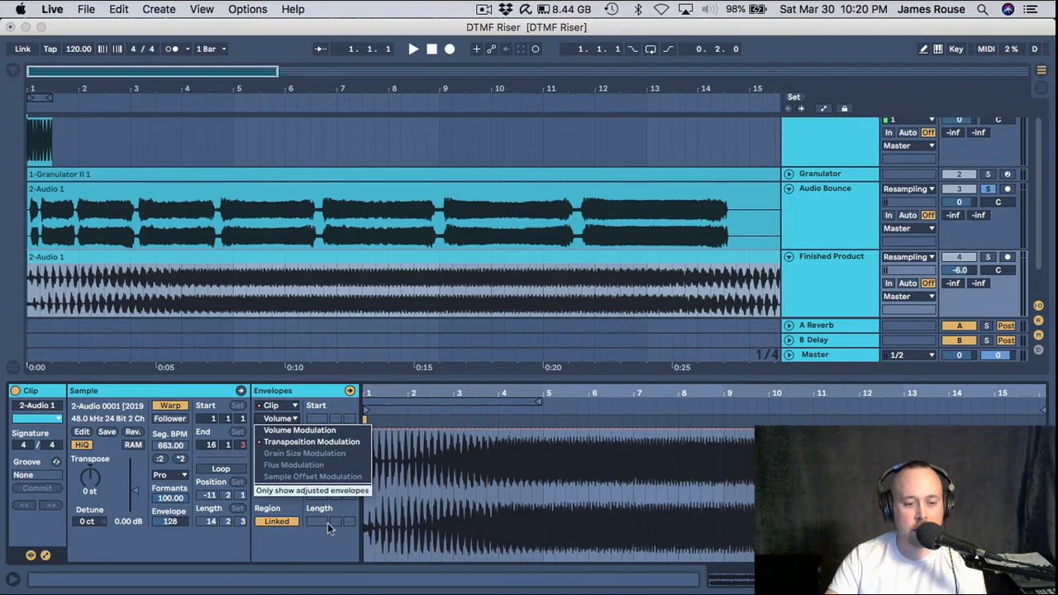
click(291, 443)
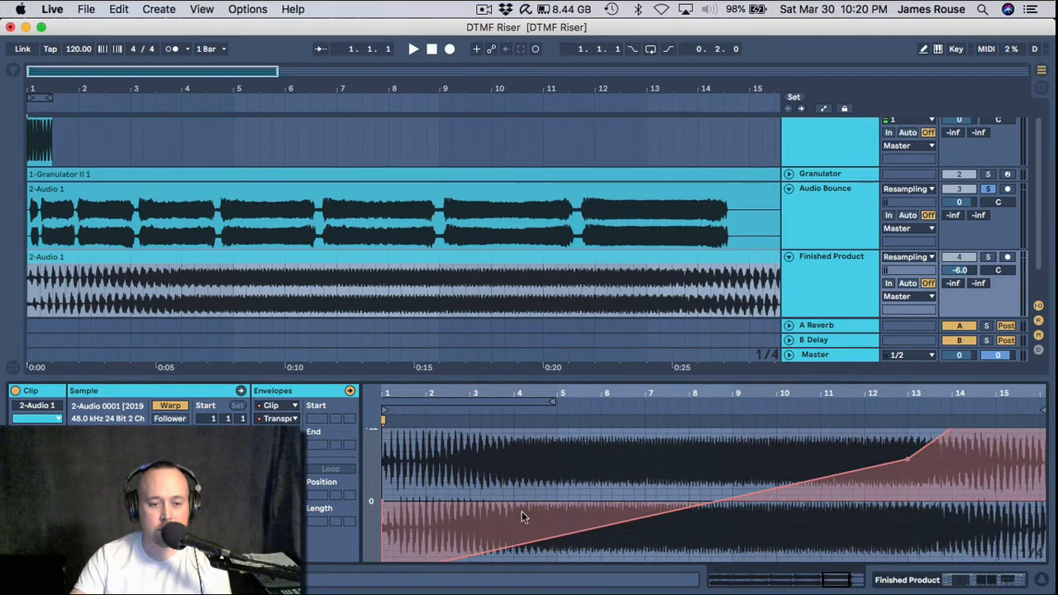
Examine the pitch rise of the transposition envelope from the clip's start to its end
key(super+z)
key(super+z)
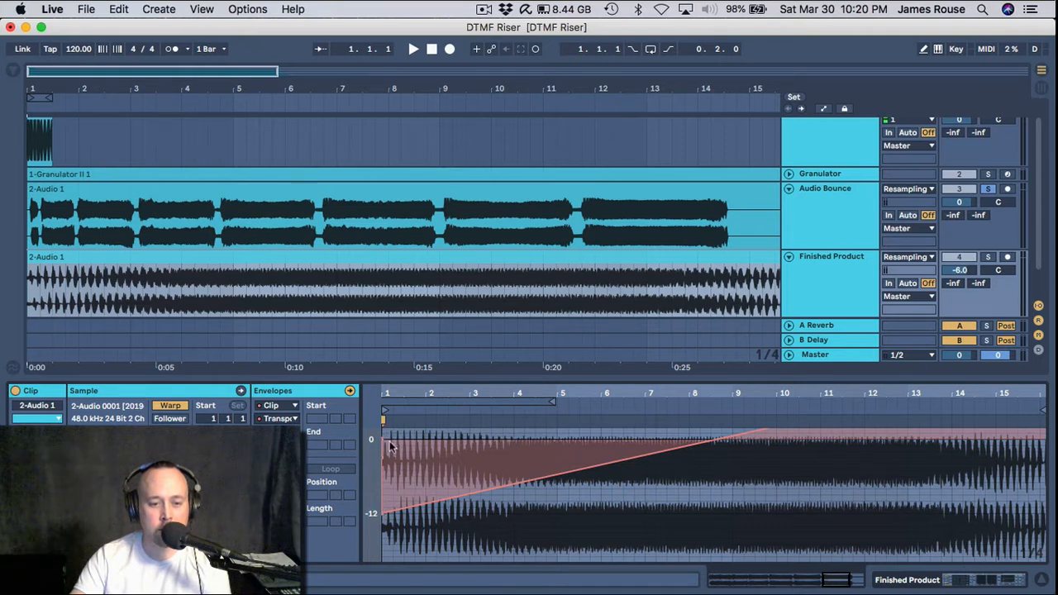
scroll(622, 526, up, 5)
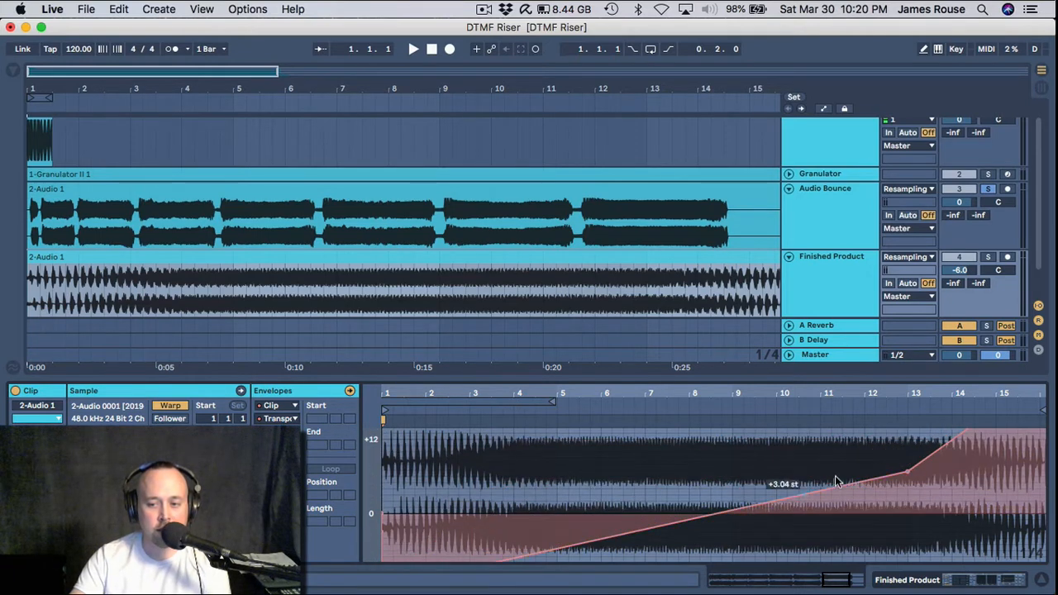
scroll(924, 476, up, 3)
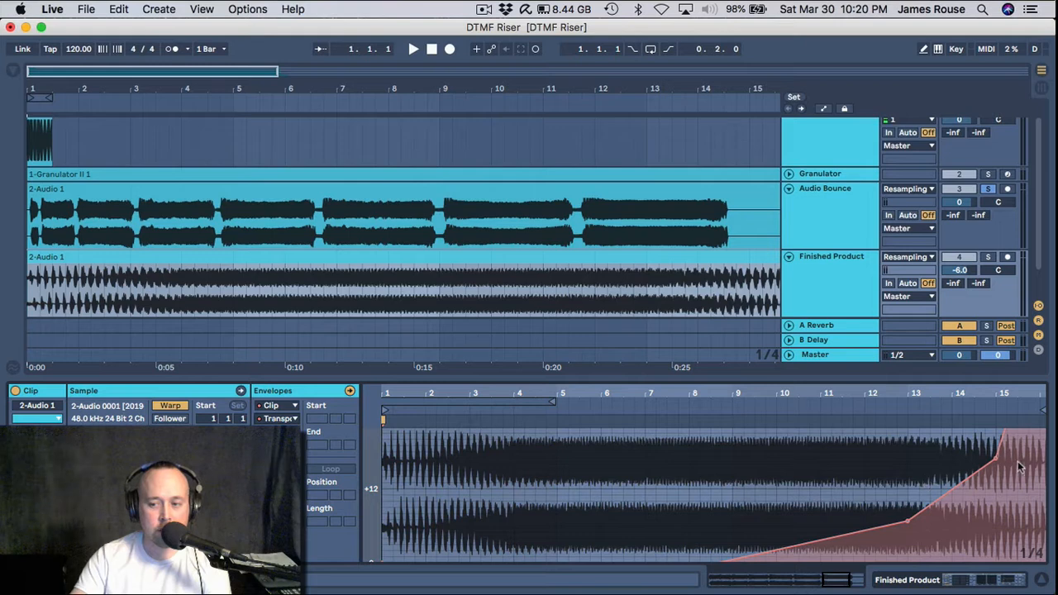
scroll(970, 483, up, 4)
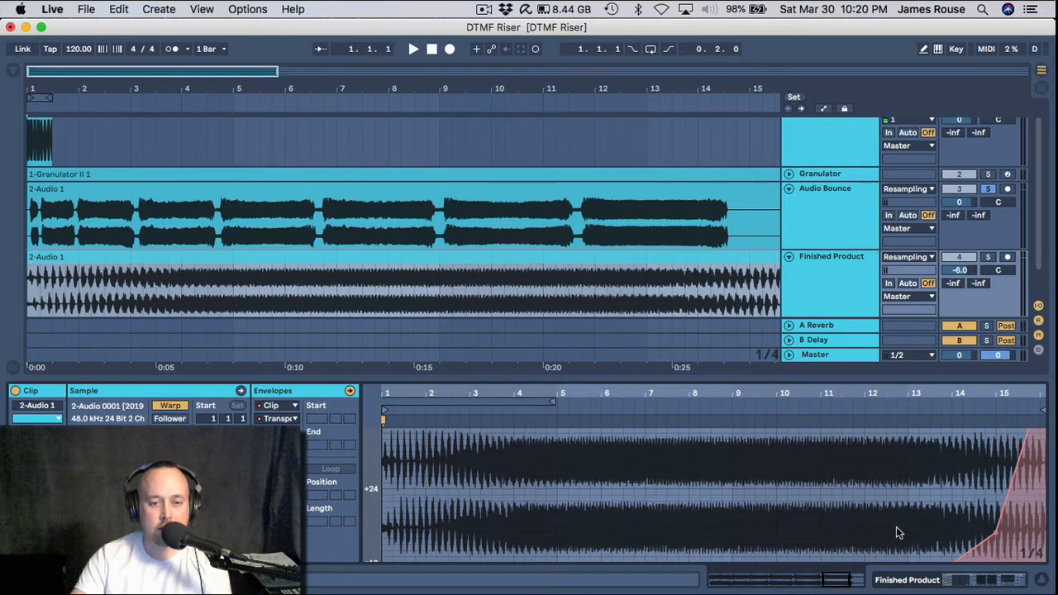
scroll(868, 511, down, 2)
scroll(868, 507, down, 2)
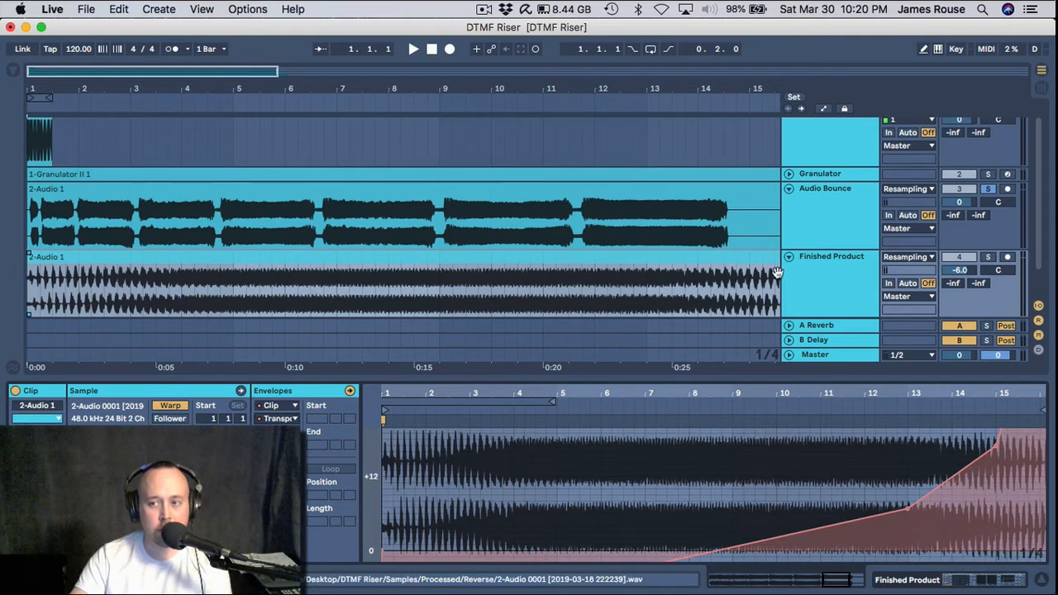
Solo the Finished Product track and play its clip from bar 1 through to the end
click(987, 257)
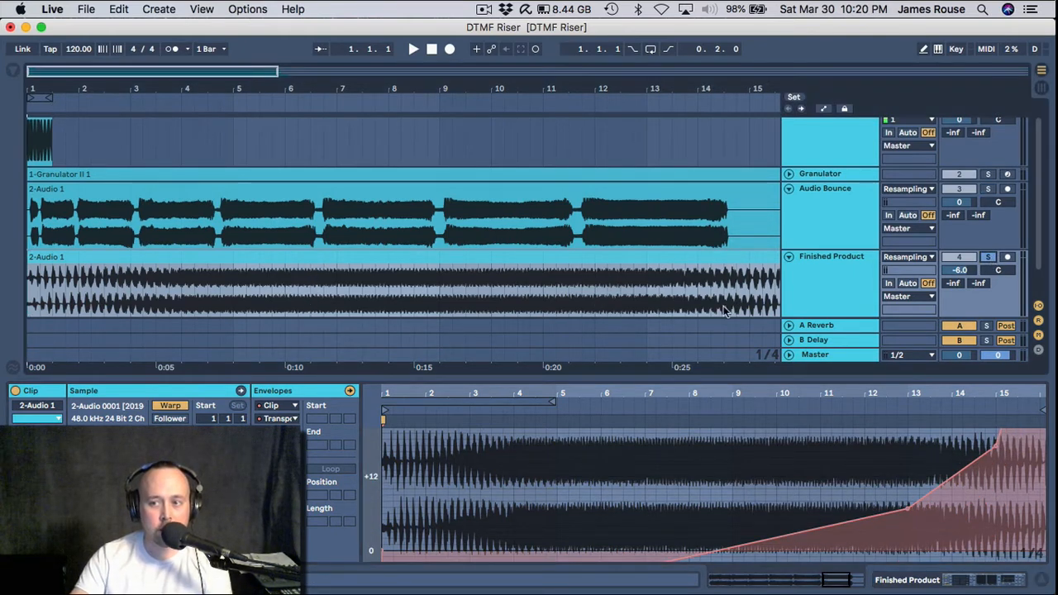
click(507, 261)
key(space)
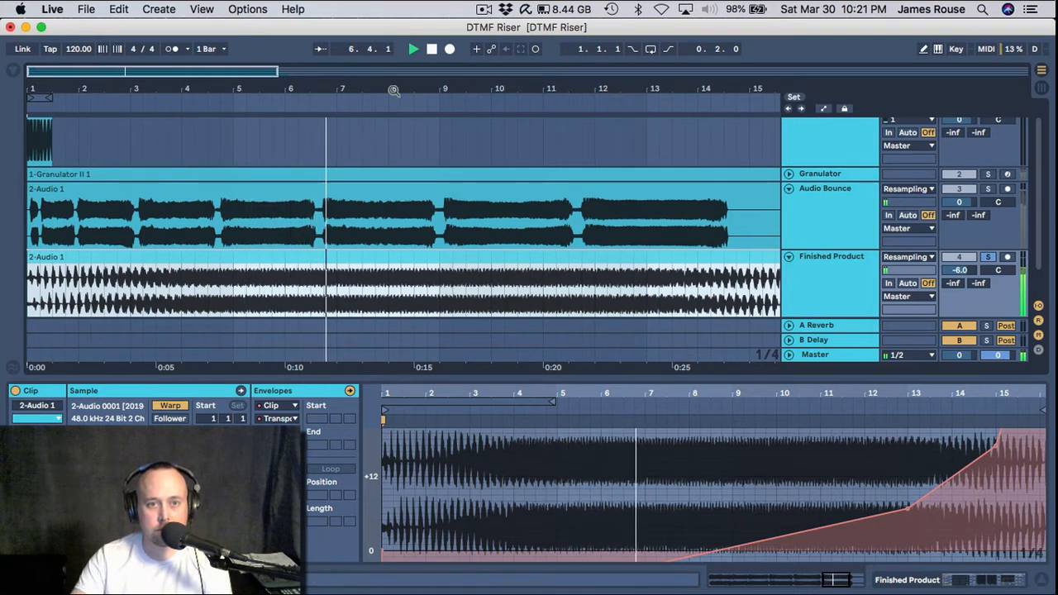
mouse_move(394, 91)
mouse_down()
mouse_move(393, 72)
mouse_move(393, 83)
mouse_up()
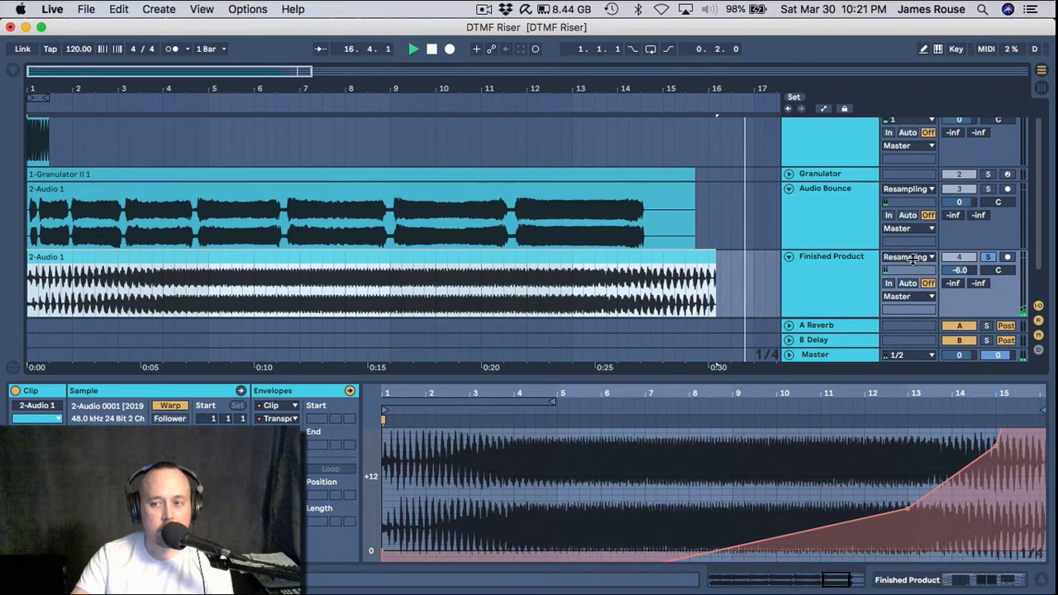
Show the Finished Product track's effects chain and inspect the Halcyon and ValhallaRoom plug-in settings
click(838, 273)
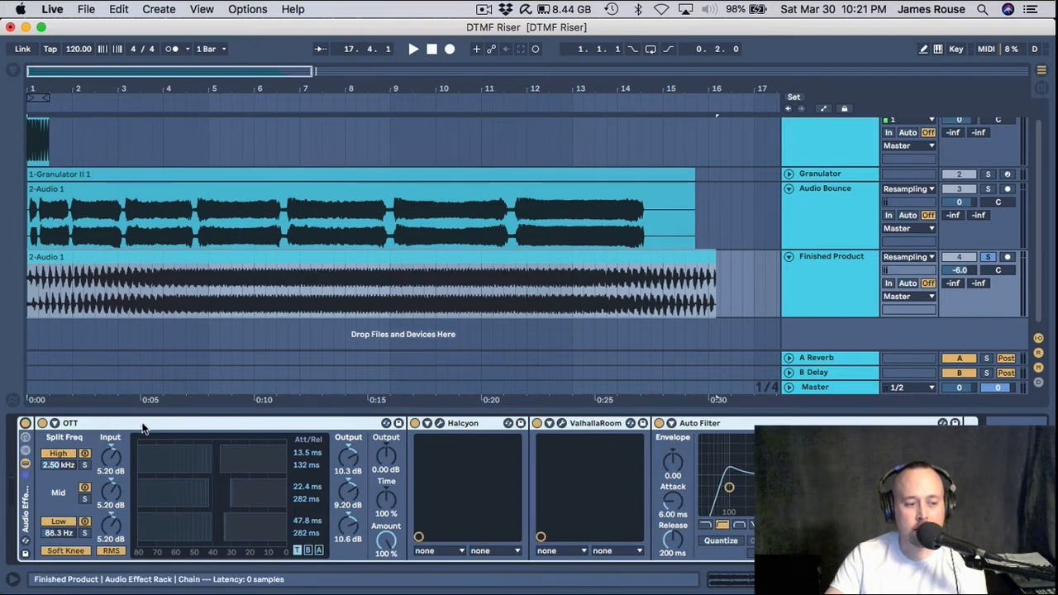
click(442, 424)
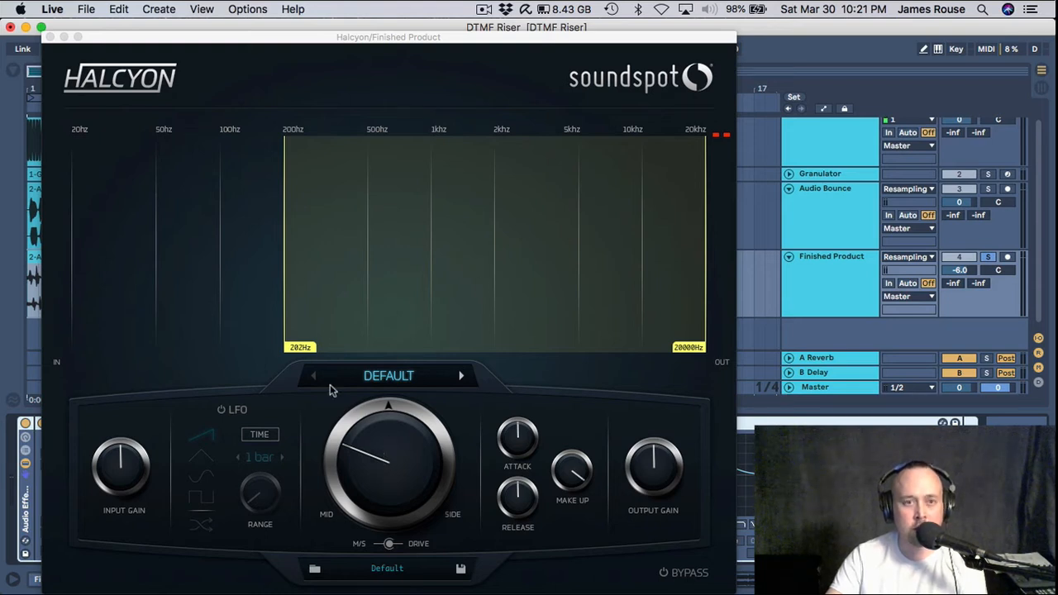
click(716, 142)
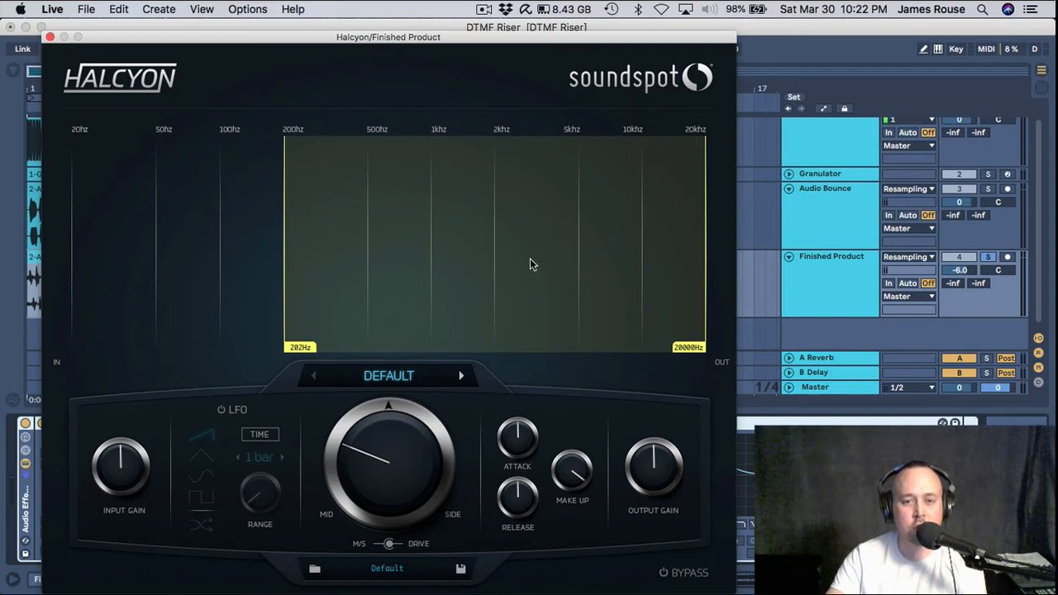
click(49, 38)
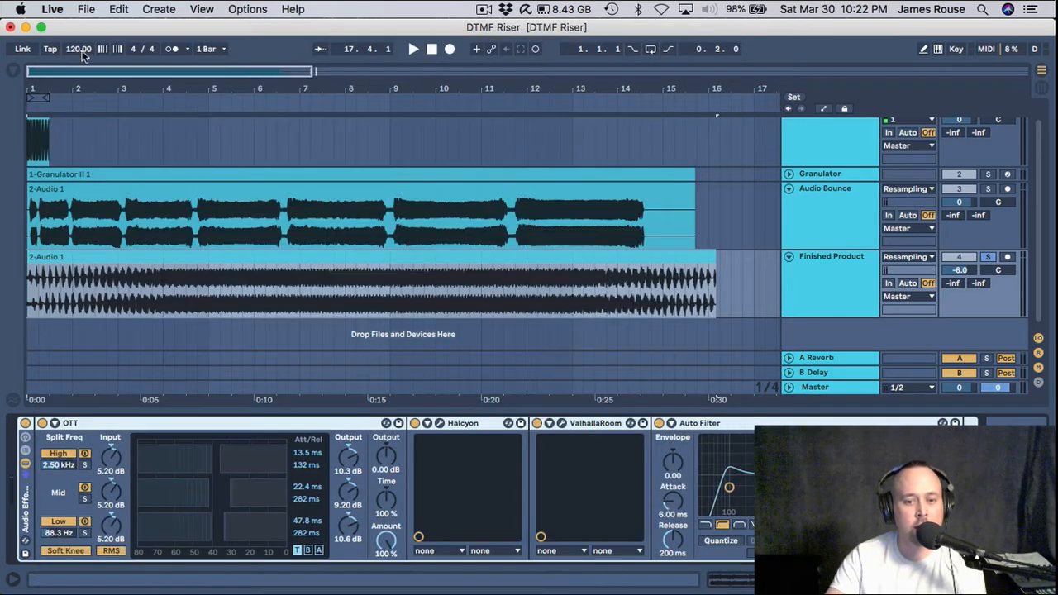
click(561, 423)
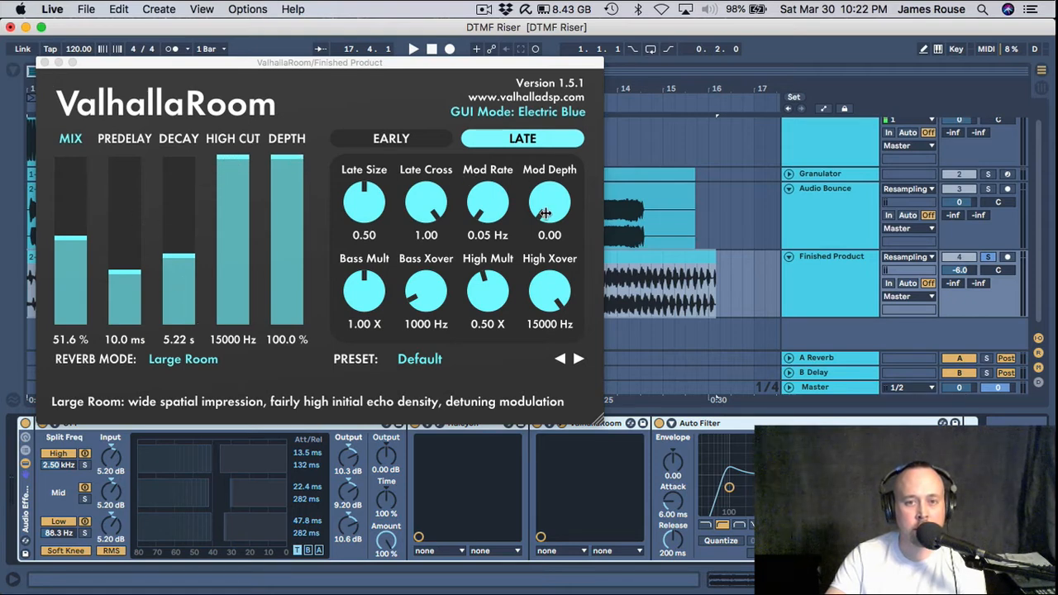
click(43, 63)
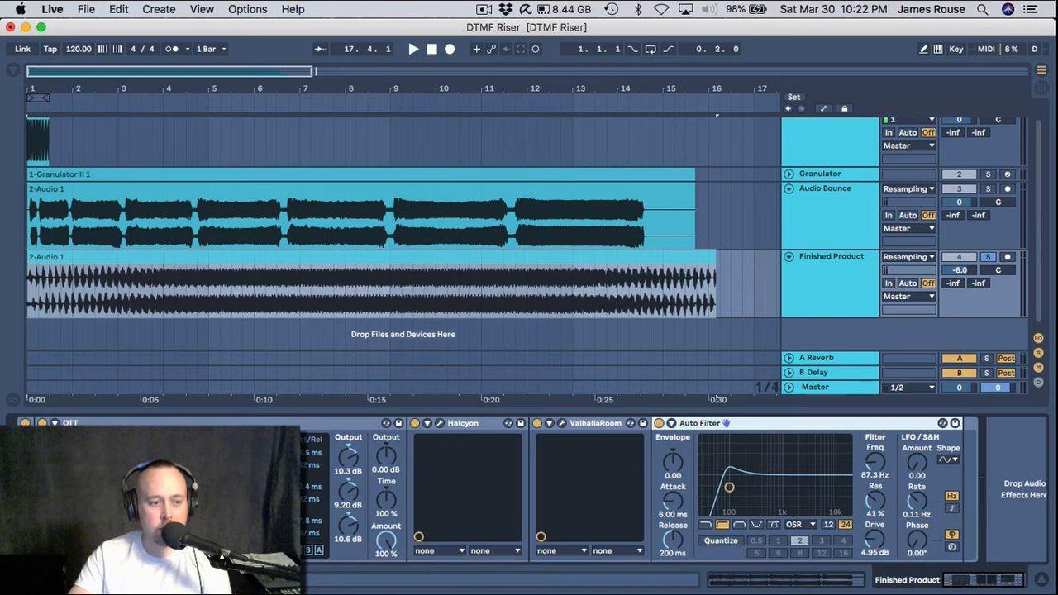
Switch off OTT, Halcyon, ValhallaRoom and Auto Filter on the Finished Product track
click(42, 424)
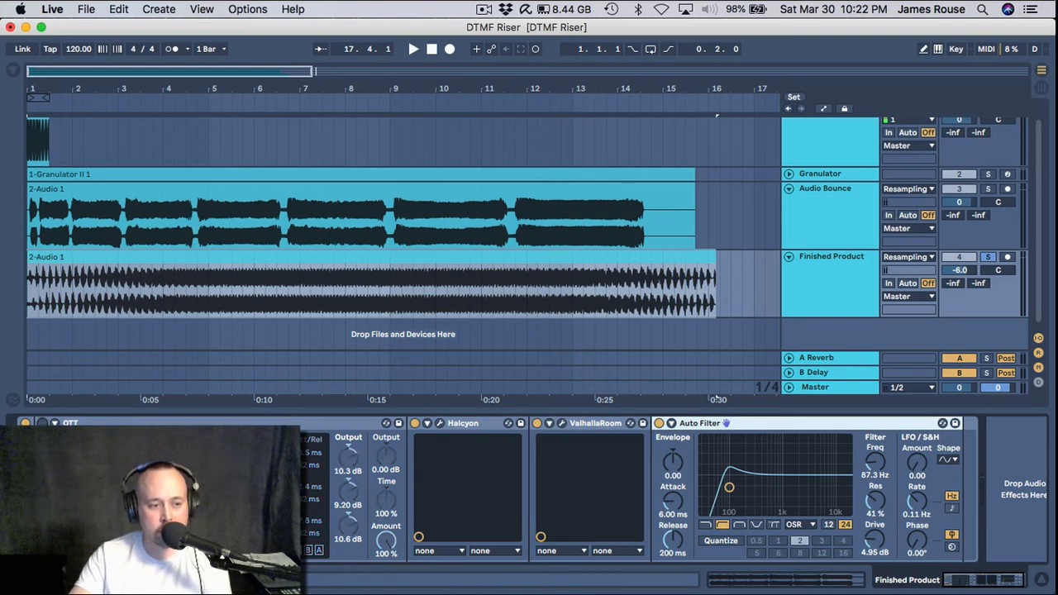
click(415, 423)
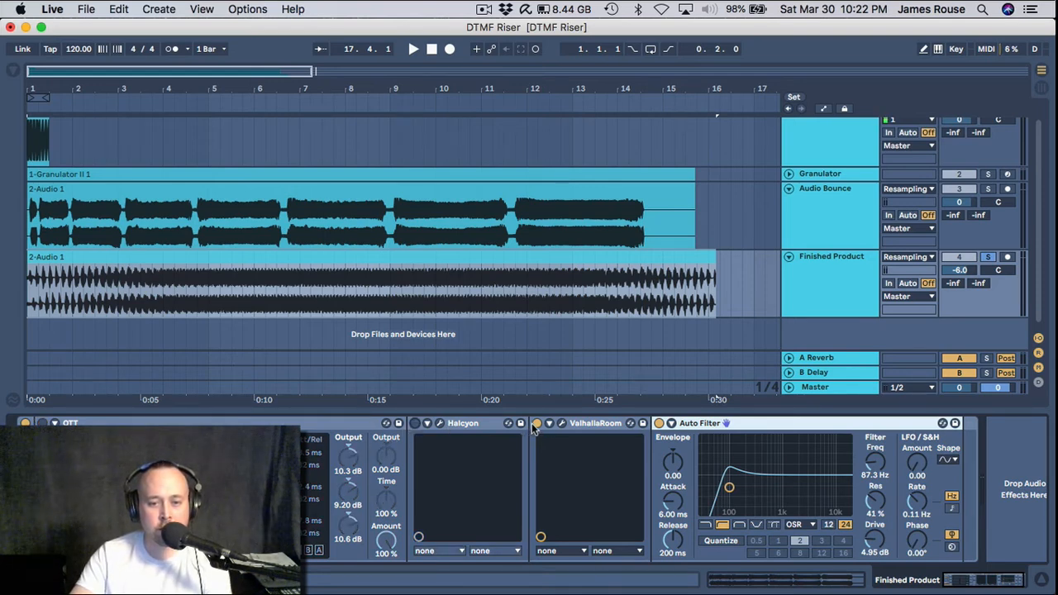
click(536, 423)
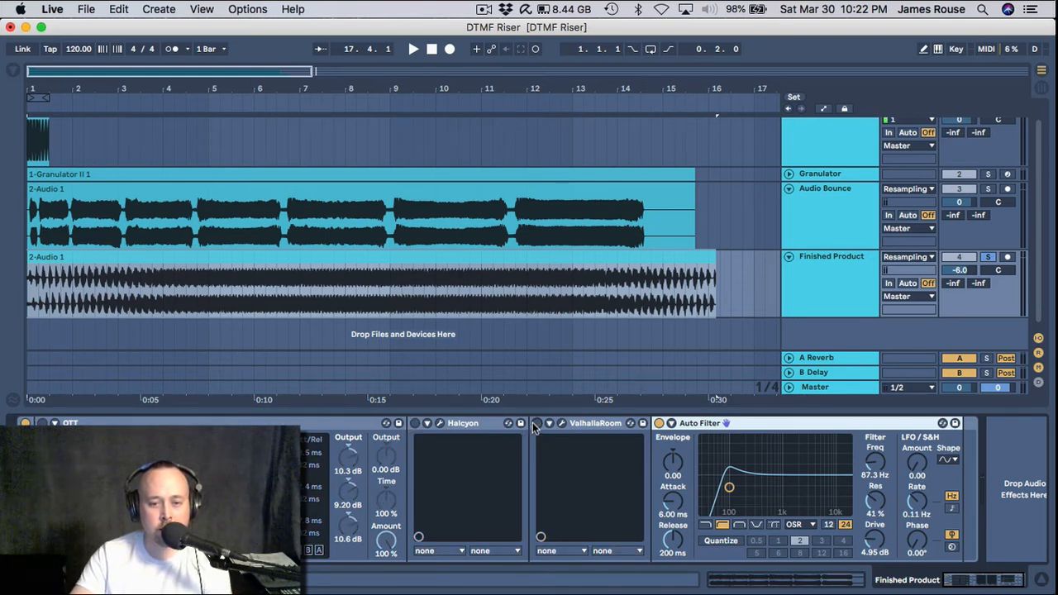
click(659, 423)
Turn OTT, Halcyon, ValhallaRoom and Auto Filter back on one by one while the clip plays from bar 1, and unsolo the track
click(191, 262)
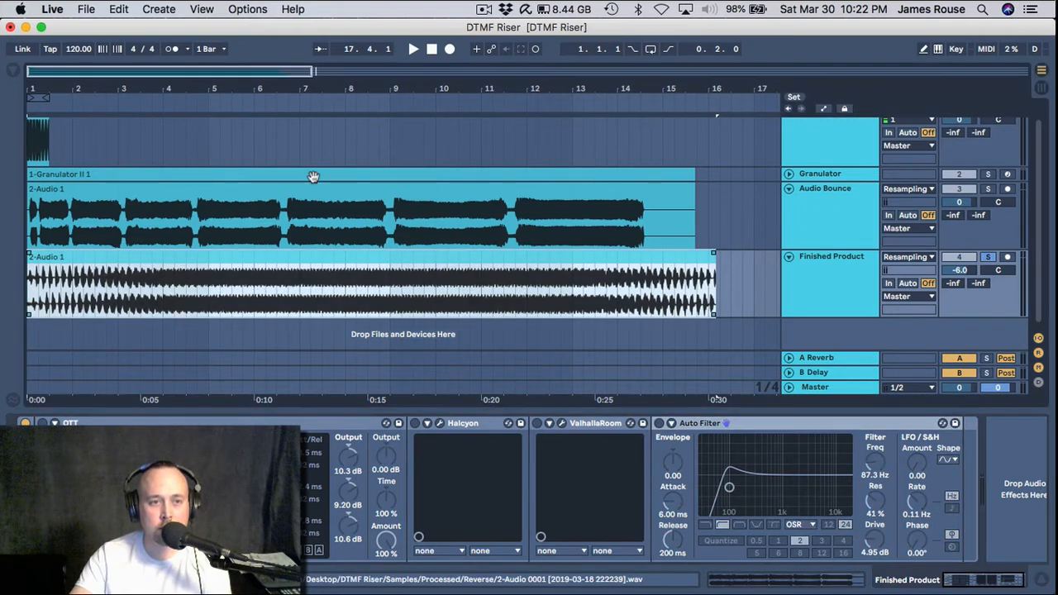
click(432, 50)
key(space)
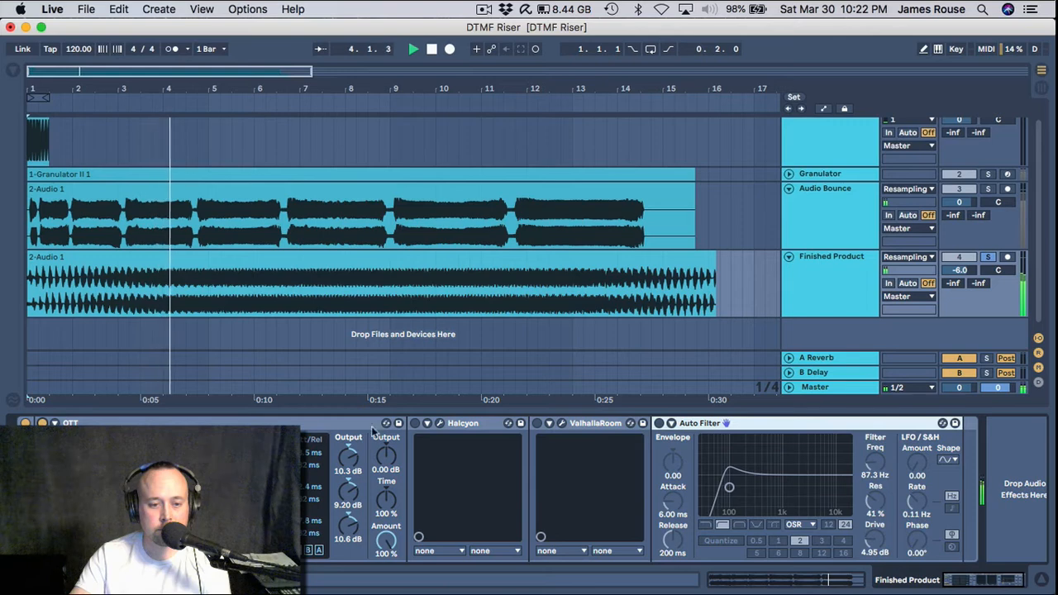
click(415, 423)
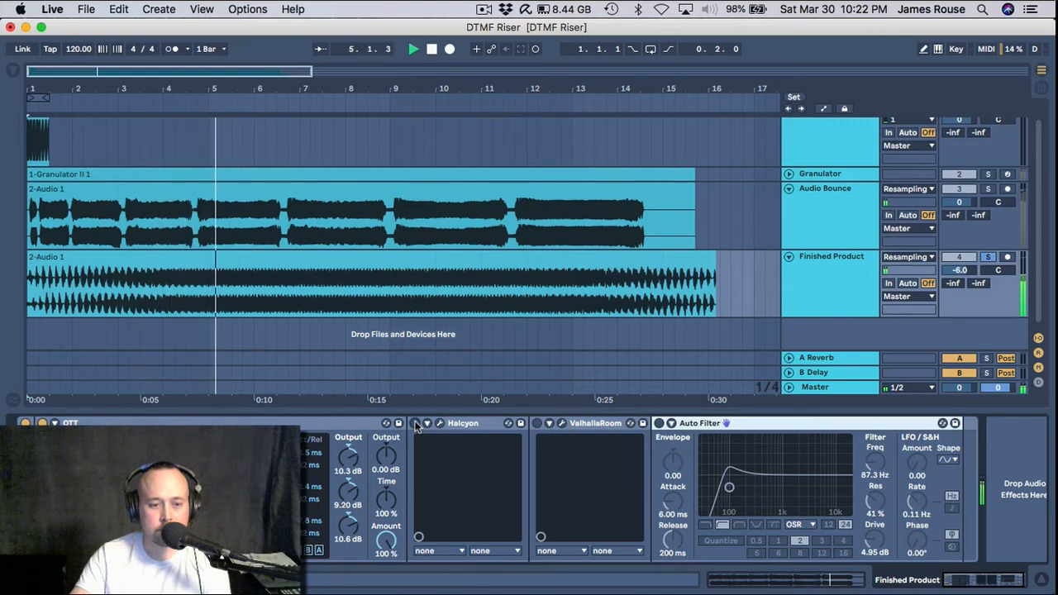
click(538, 423)
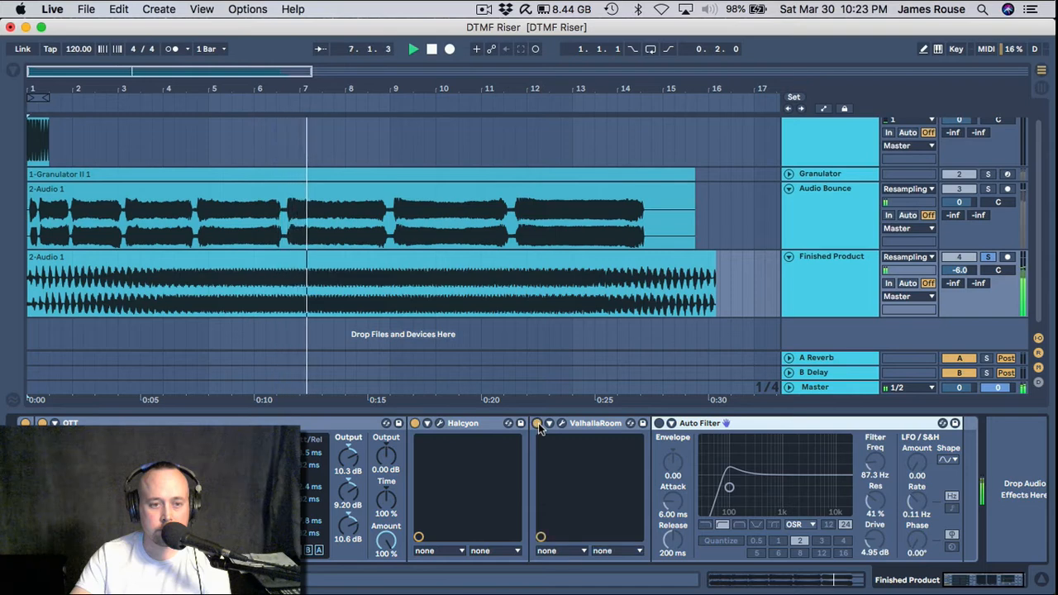
click(659, 423)
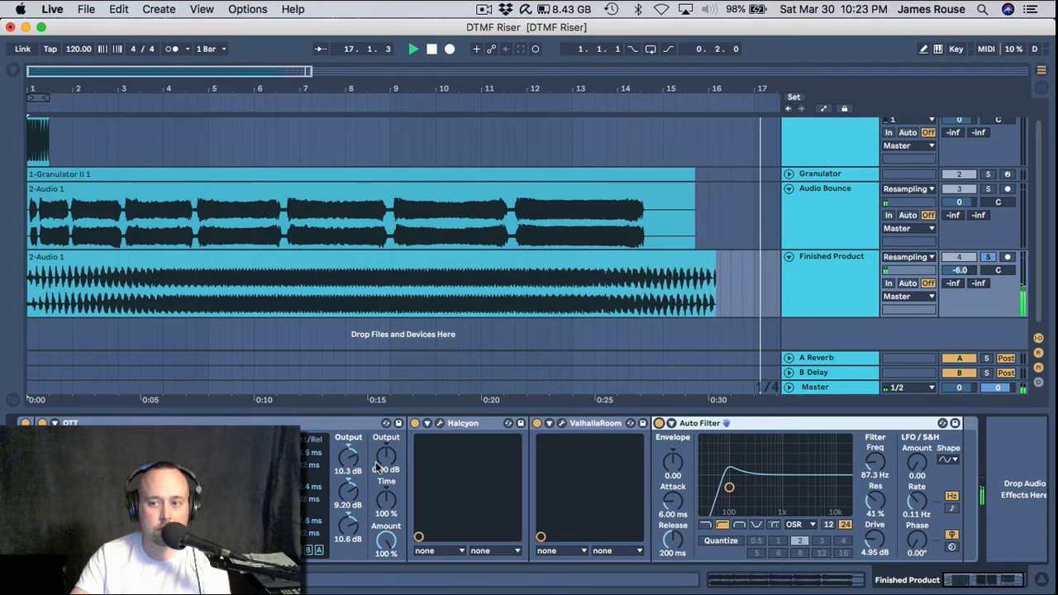
click(988, 258)
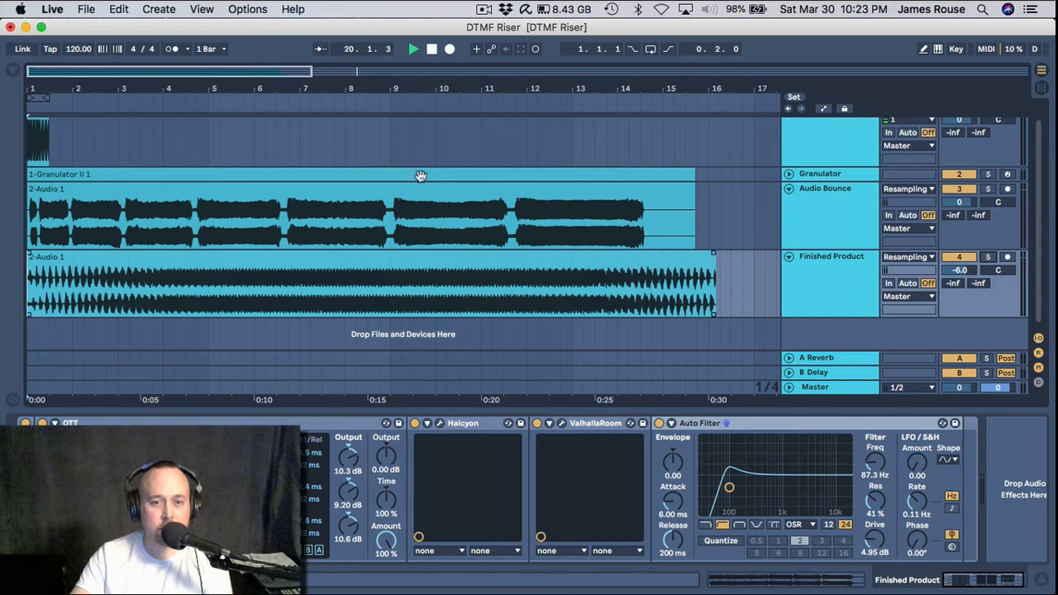